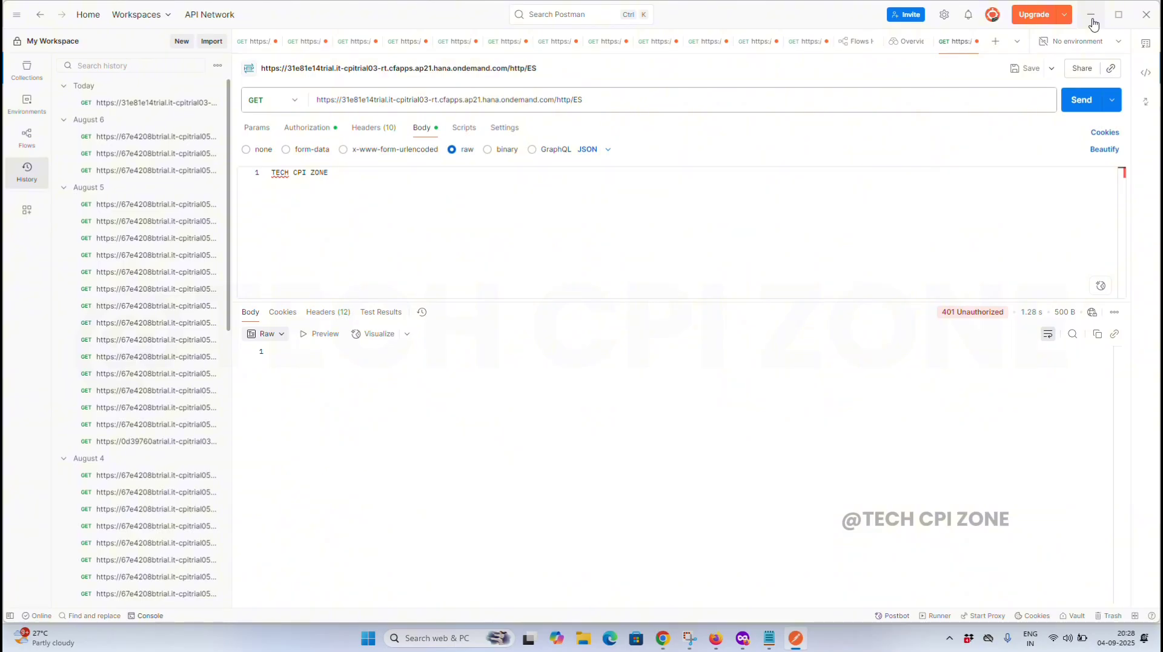
- Switch to Integration Suite in the browser and check message processing for the exception subprocess artifact, reloading the message list
left_click(1092, 21)
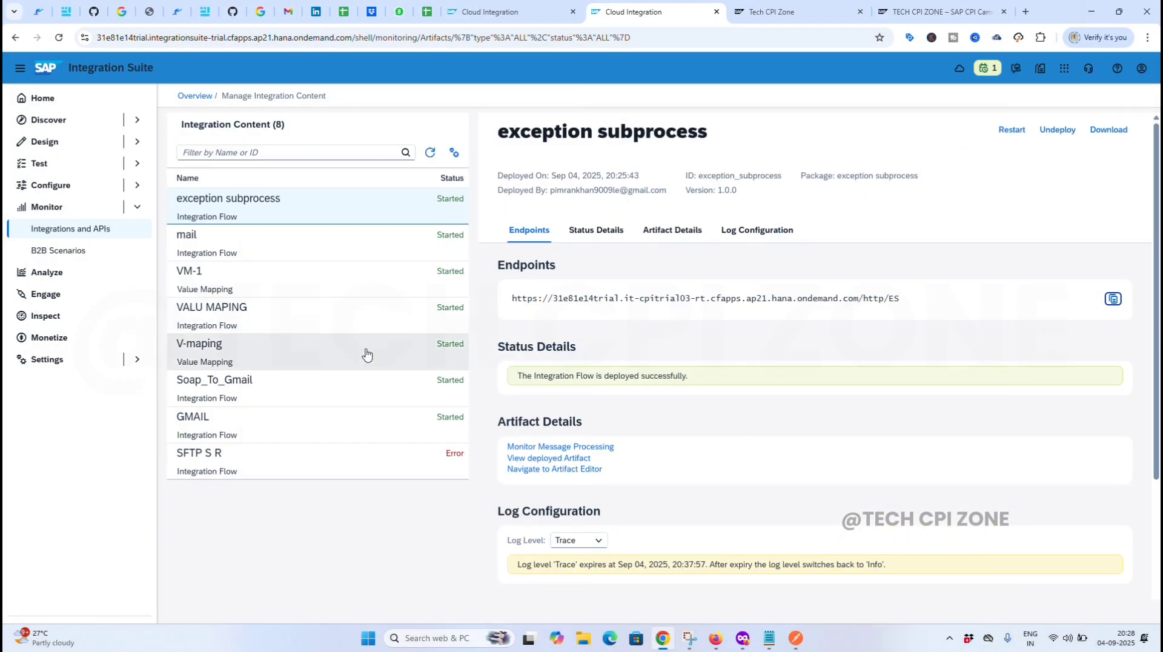
left_click(559, 448)
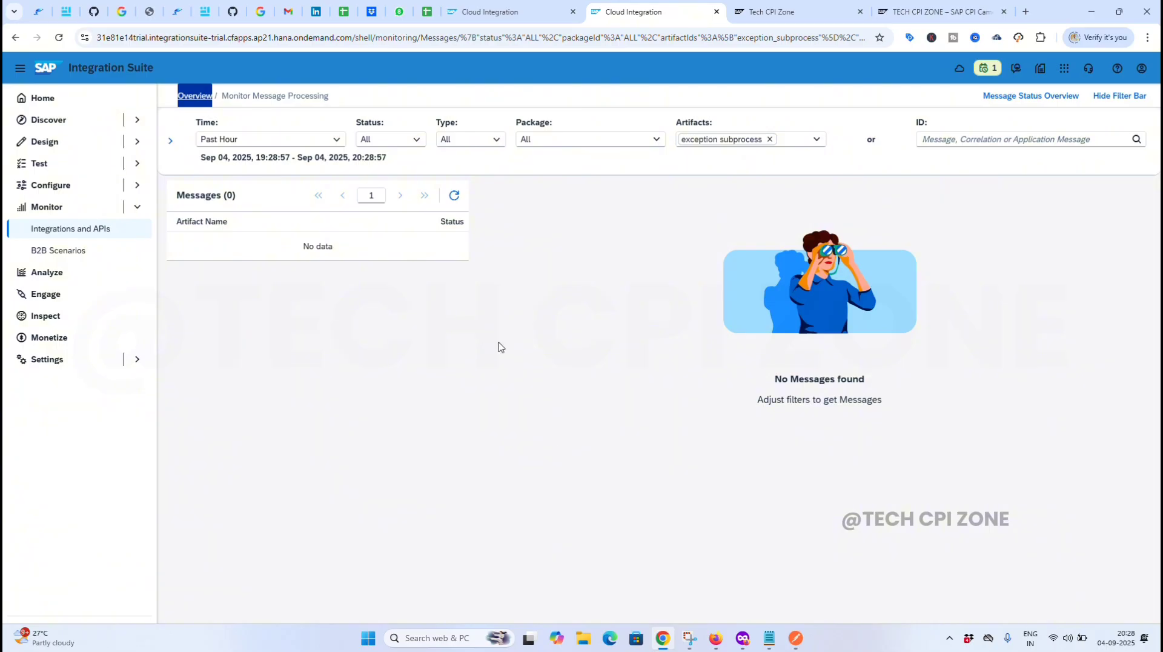
left_click(453, 195)
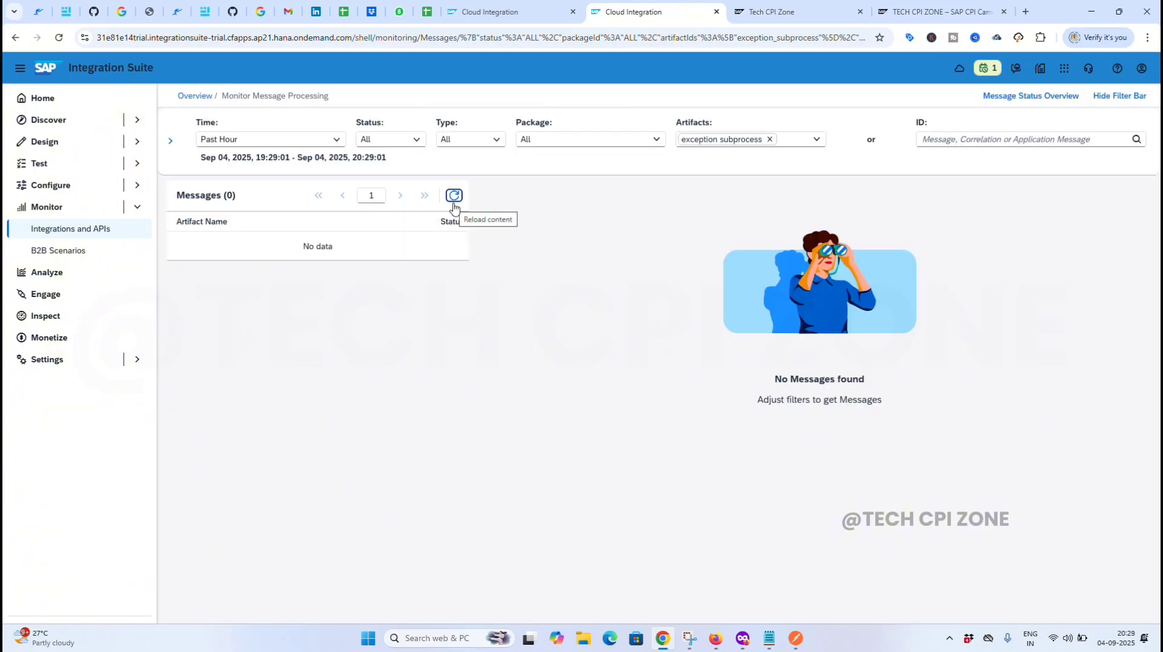
left_click(194, 95)
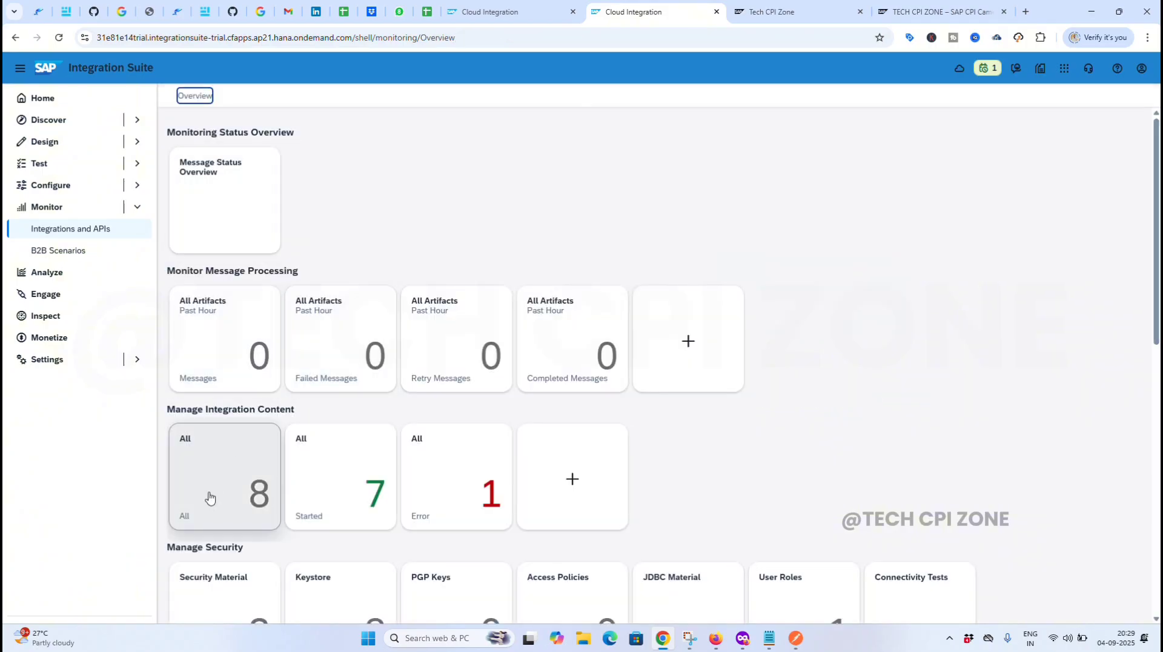
left_click(210, 492)
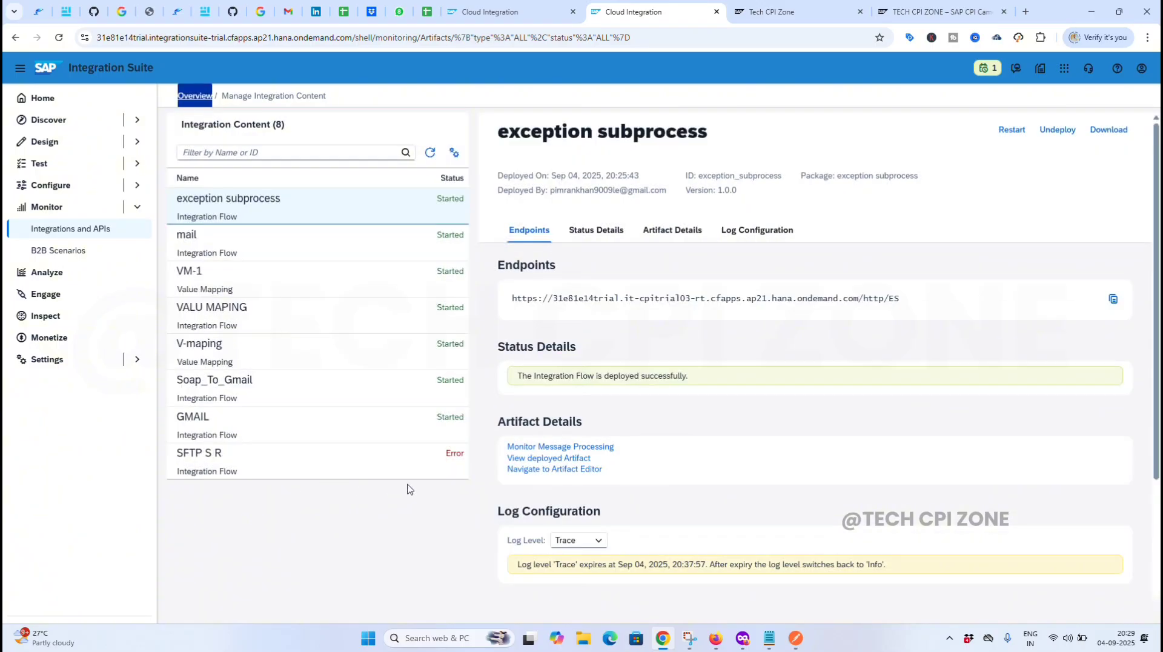
left_click(568, 447)
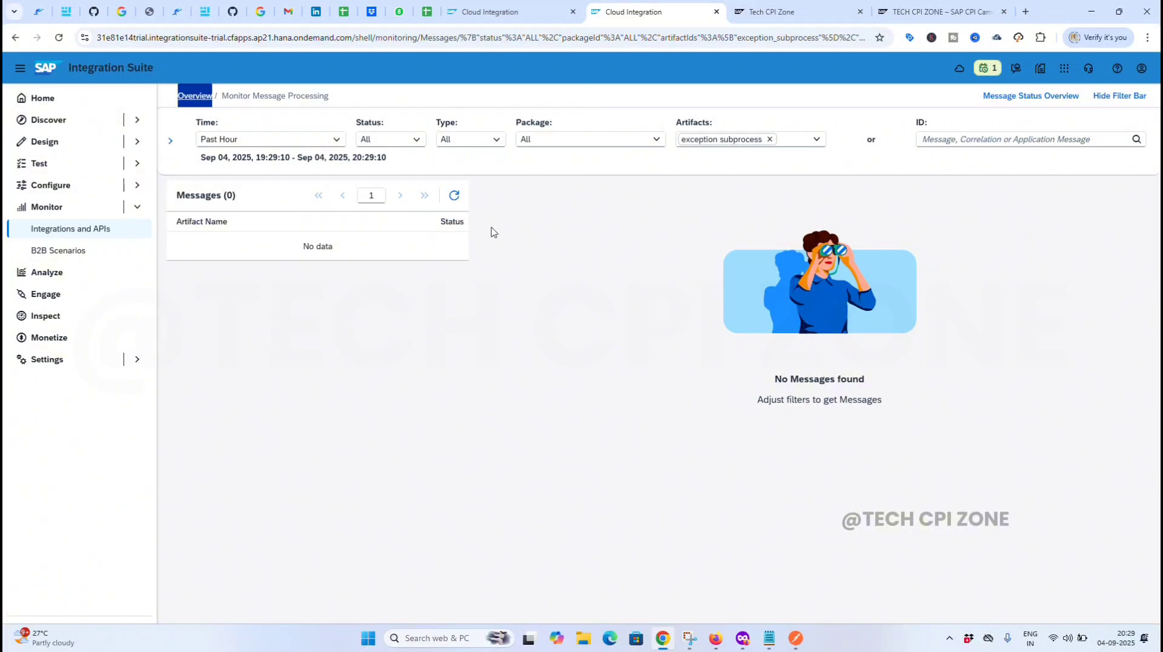
left_click(454, 195)
left_click(797, 6)
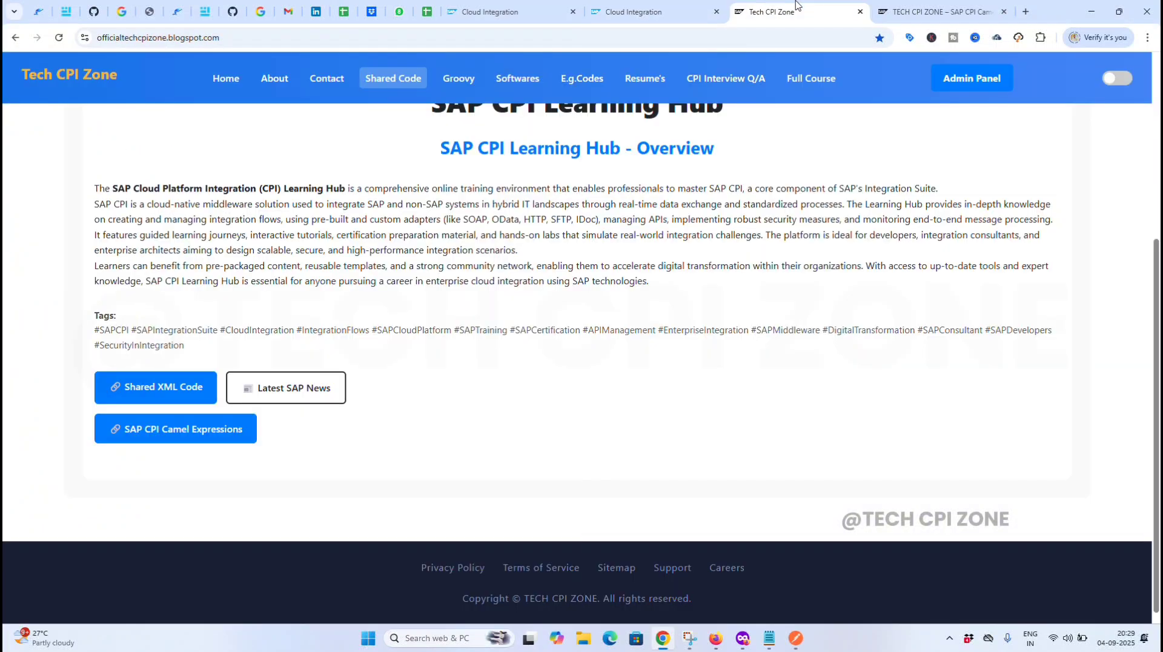
left_click(670, 12)
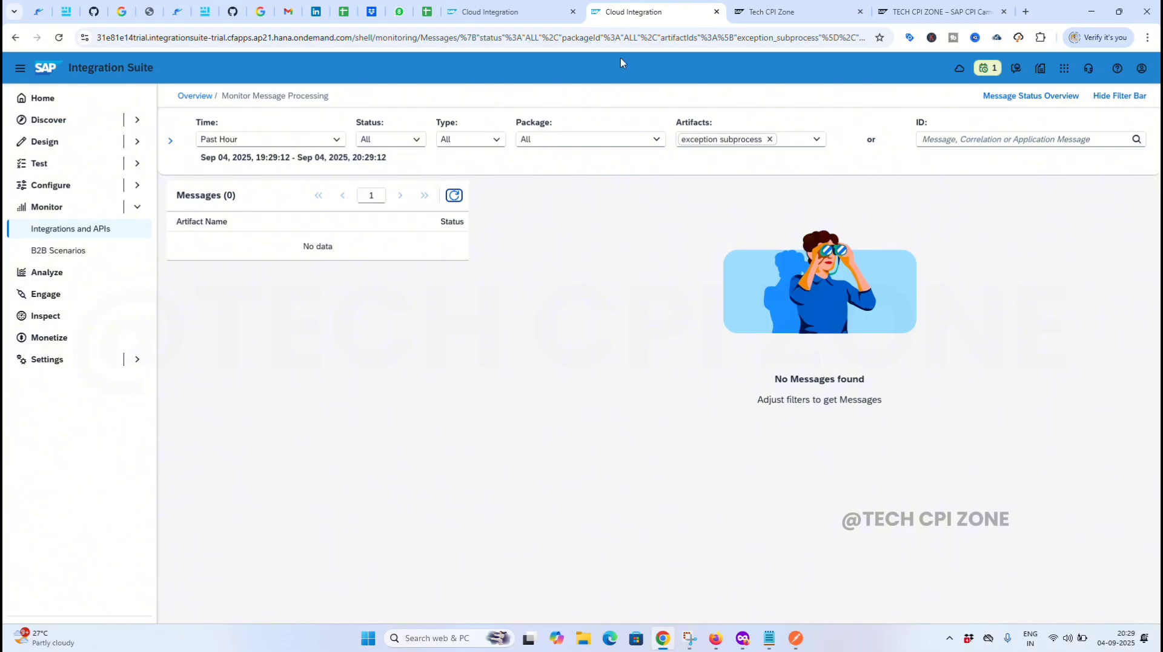
left_click(503, 12)
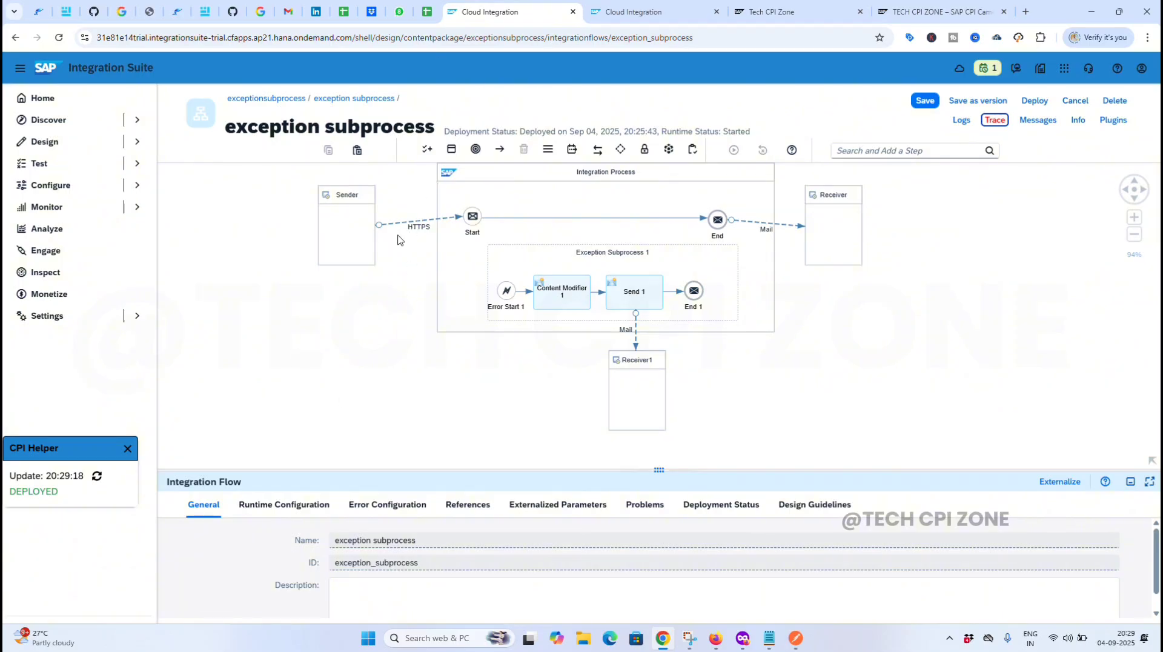
left_click(651, 12)
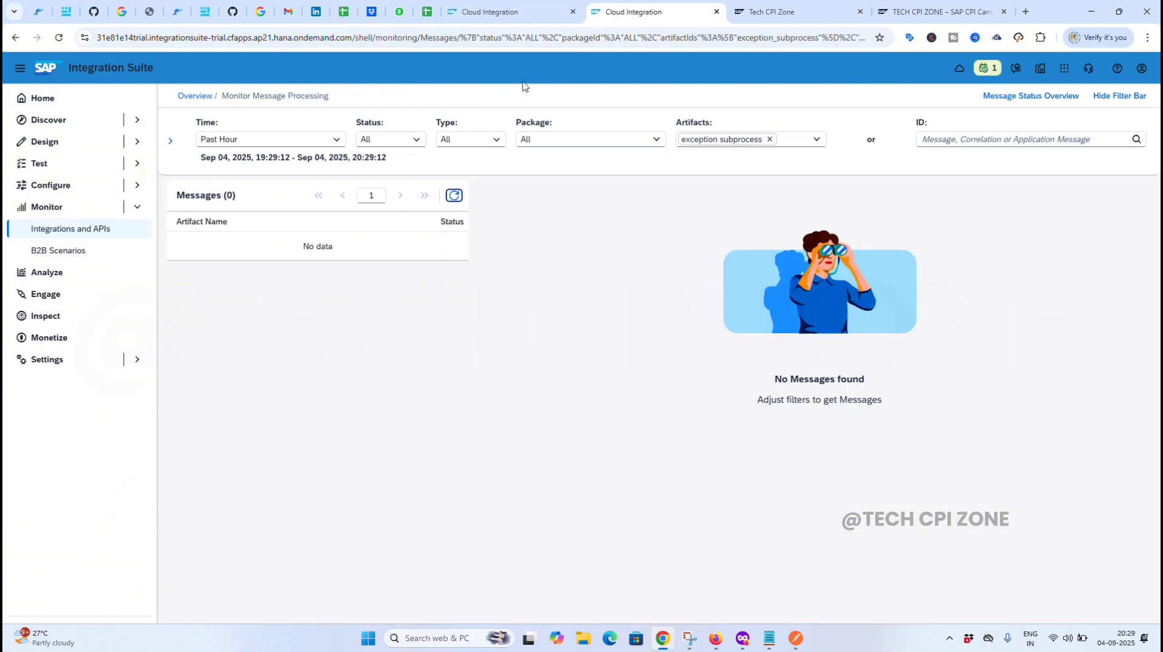
- Search for the BTP Cockpit in a new browser tab and open the trial subaccount's Instances and Subscriptions
left_click(1030, 11)
type("b")
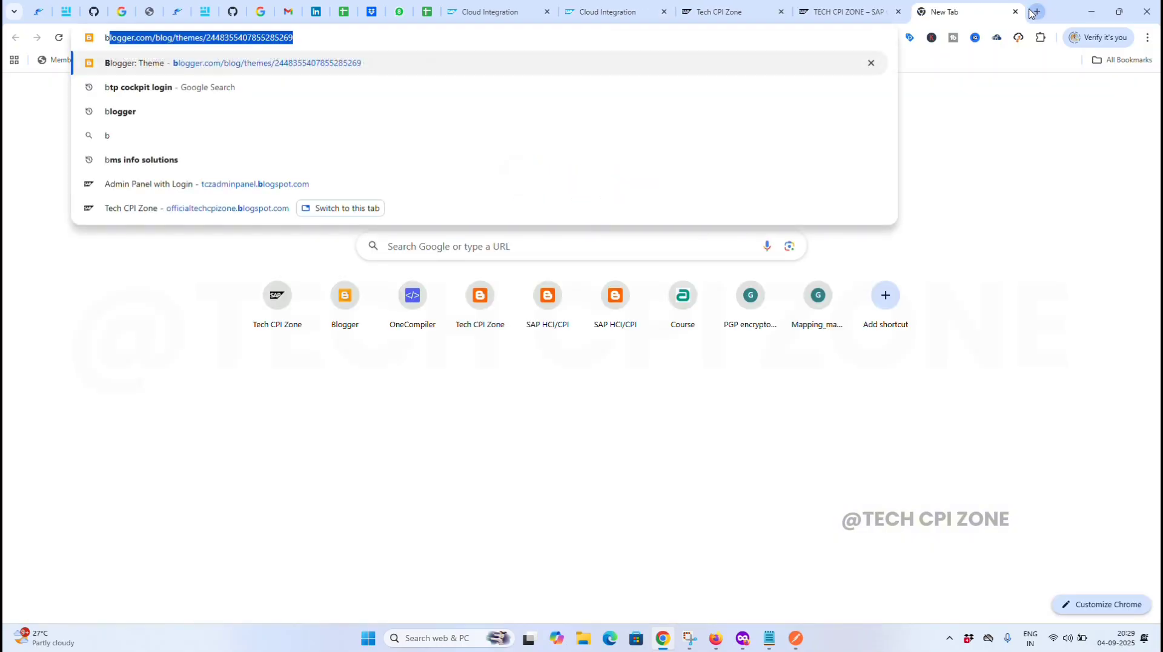
type("tp")
key("Return")
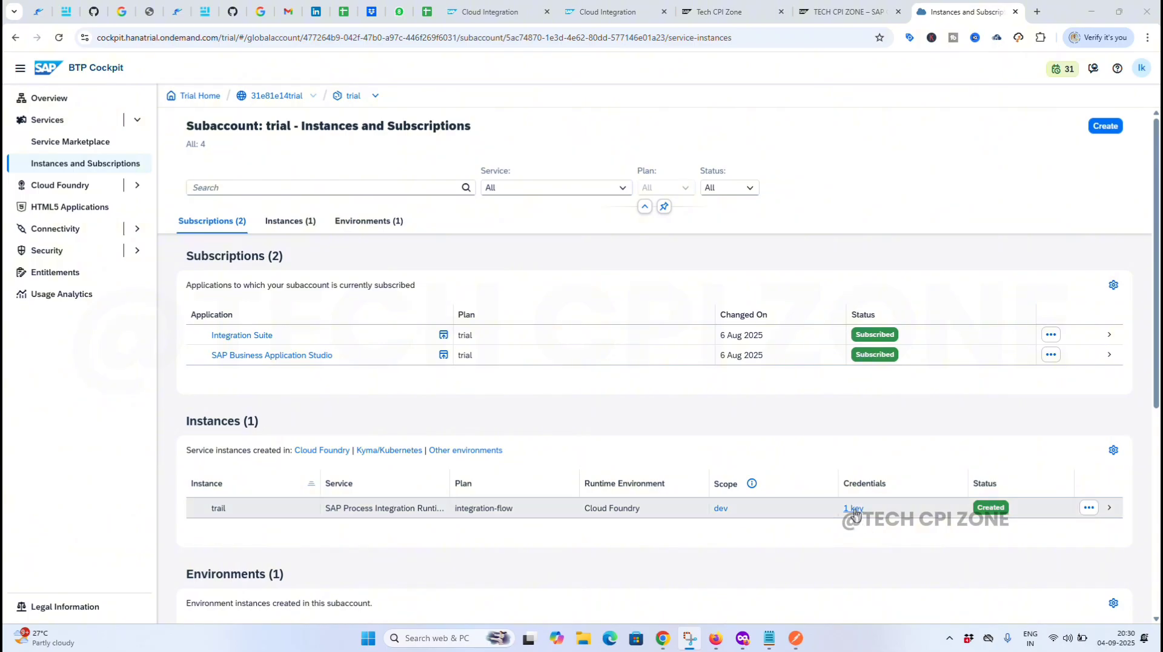
- Open the trail instance's service key credentials in form view and copy the client ID
left_click_drag(863, 508, 832, 503)
left_click(850, 507)
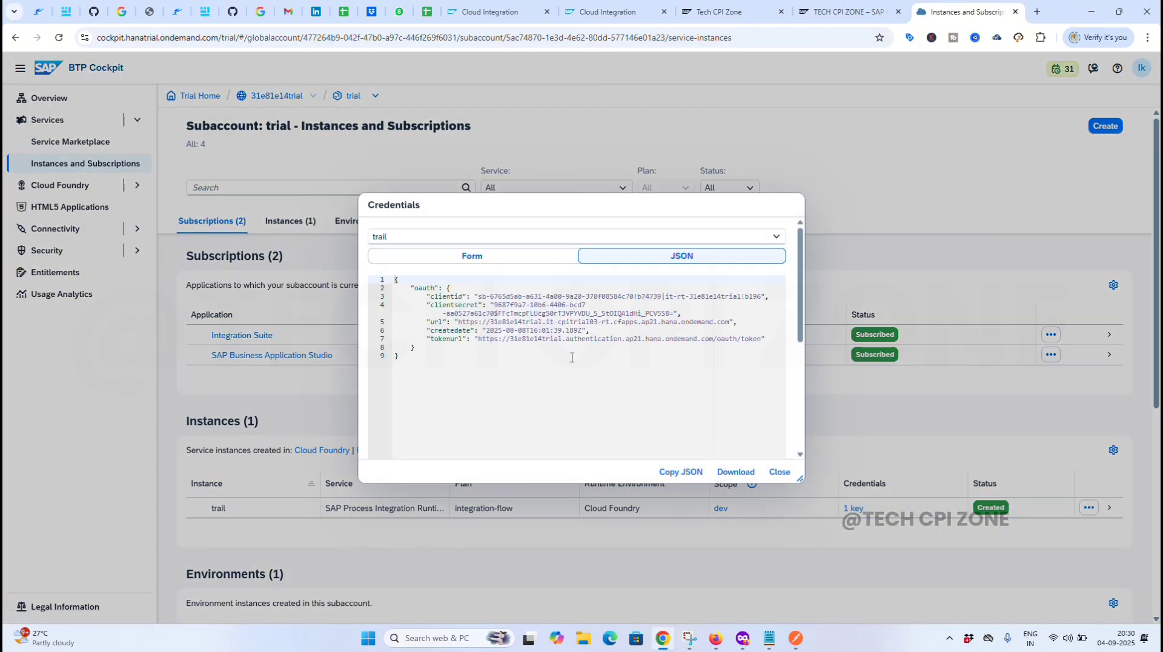
left_click(458, 264)
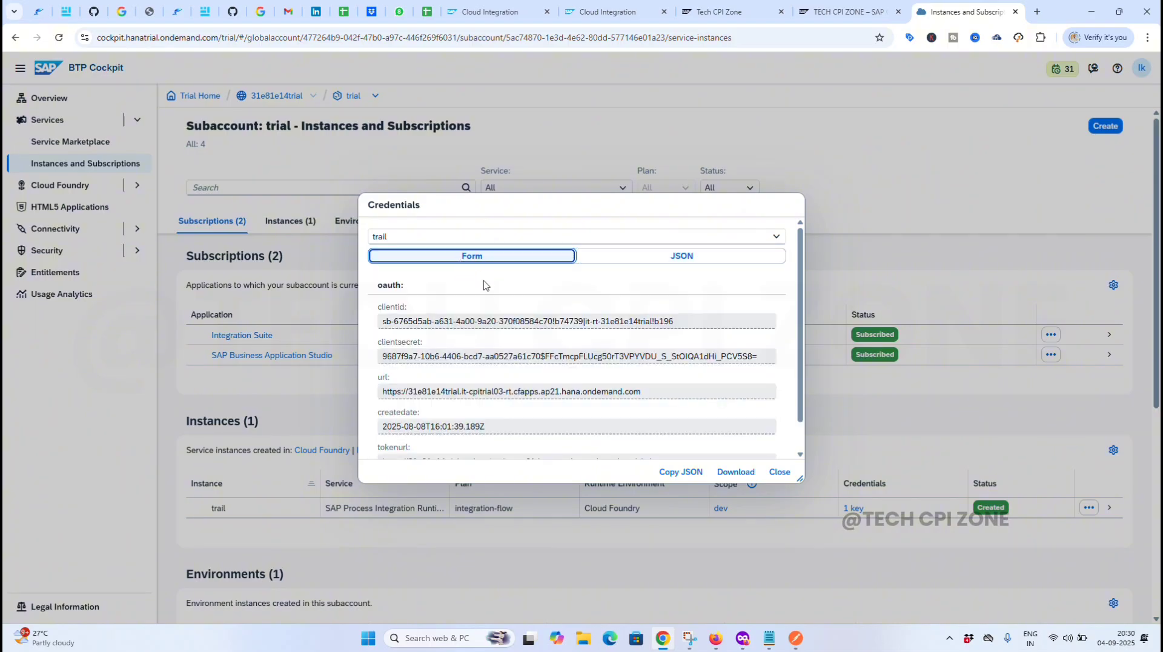
triple_click(500, 326)
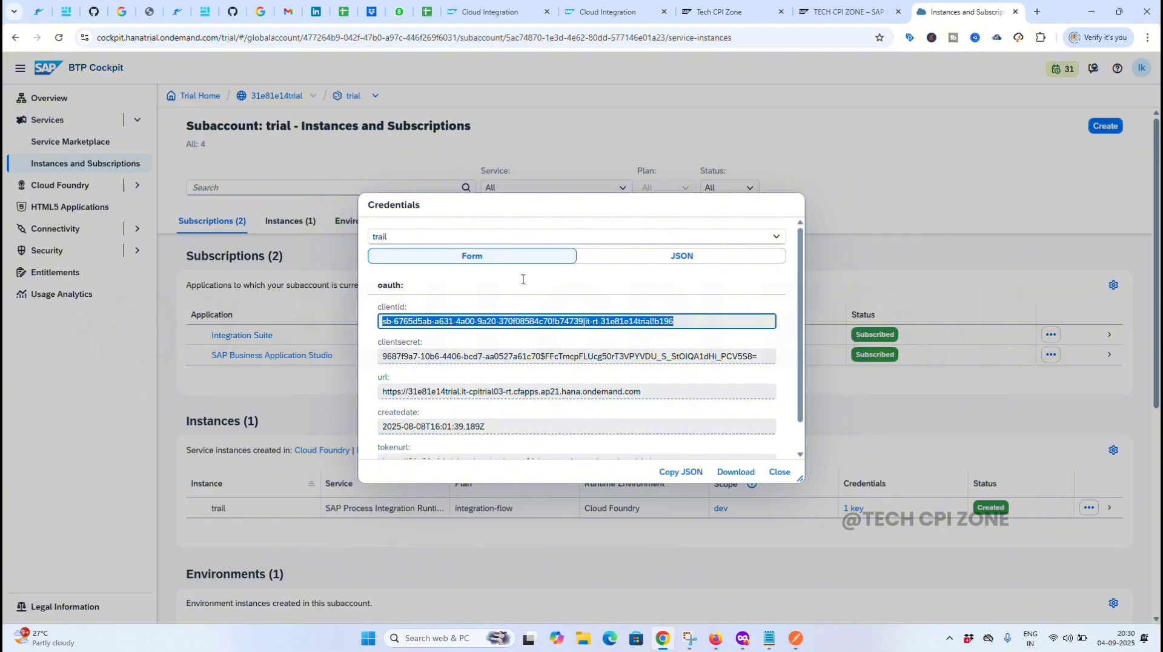
- Switch to Postman and replace the request's Basic Auth username with the copied client ID
left_click(493, 14)
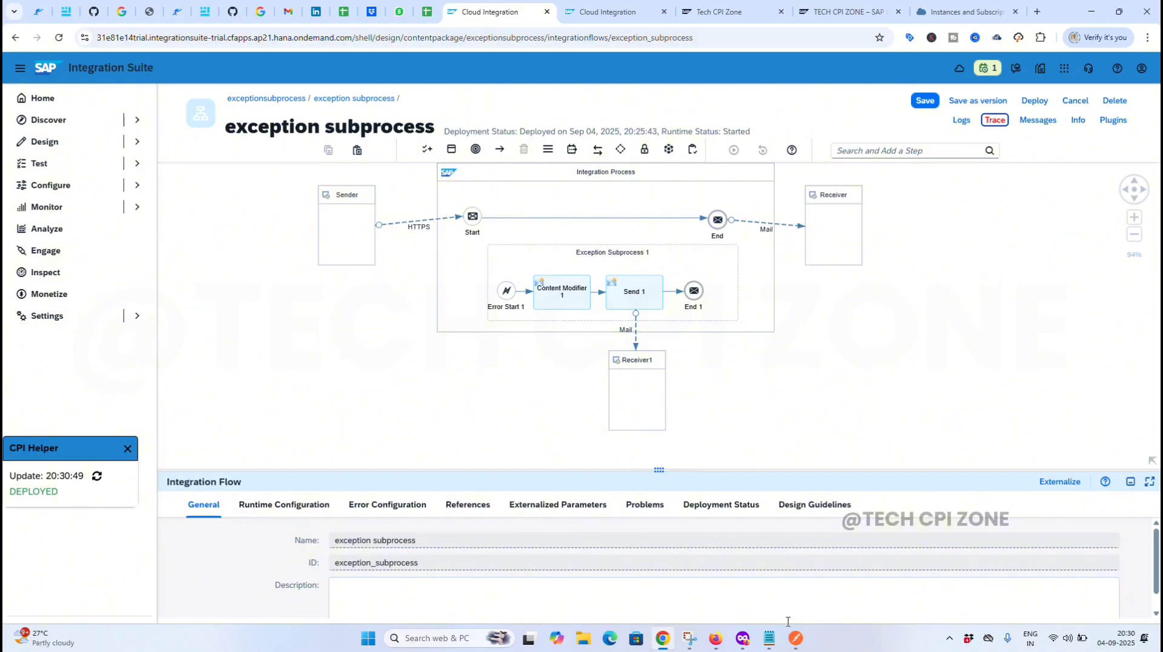
left_click(795, 638)
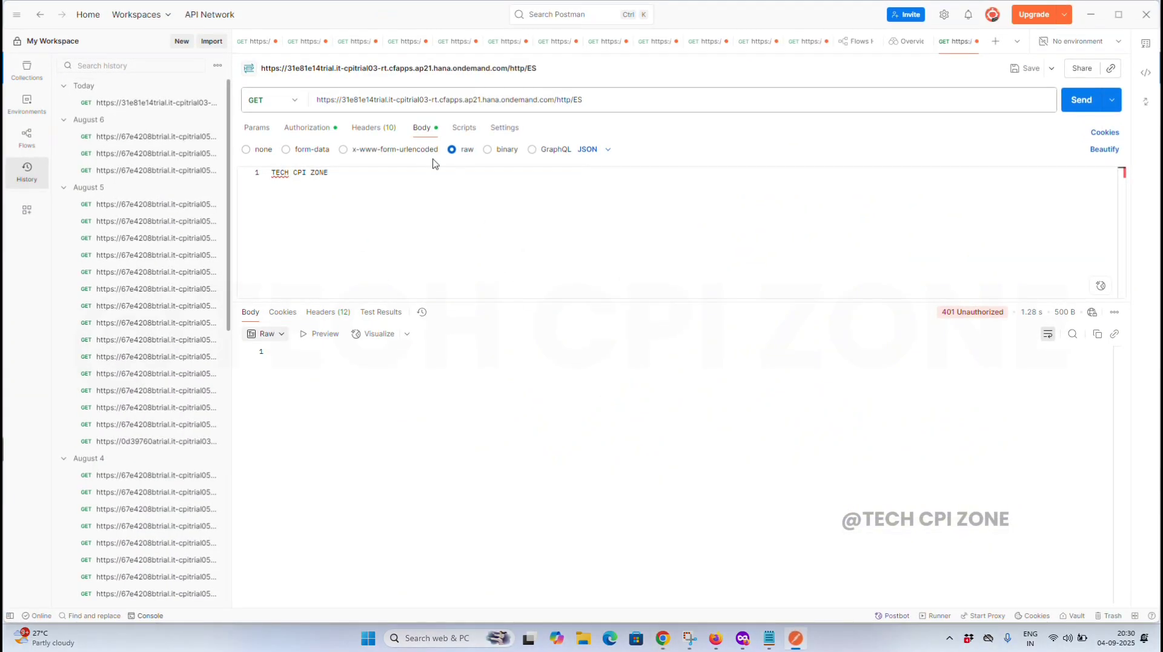
left_click(319, 125)
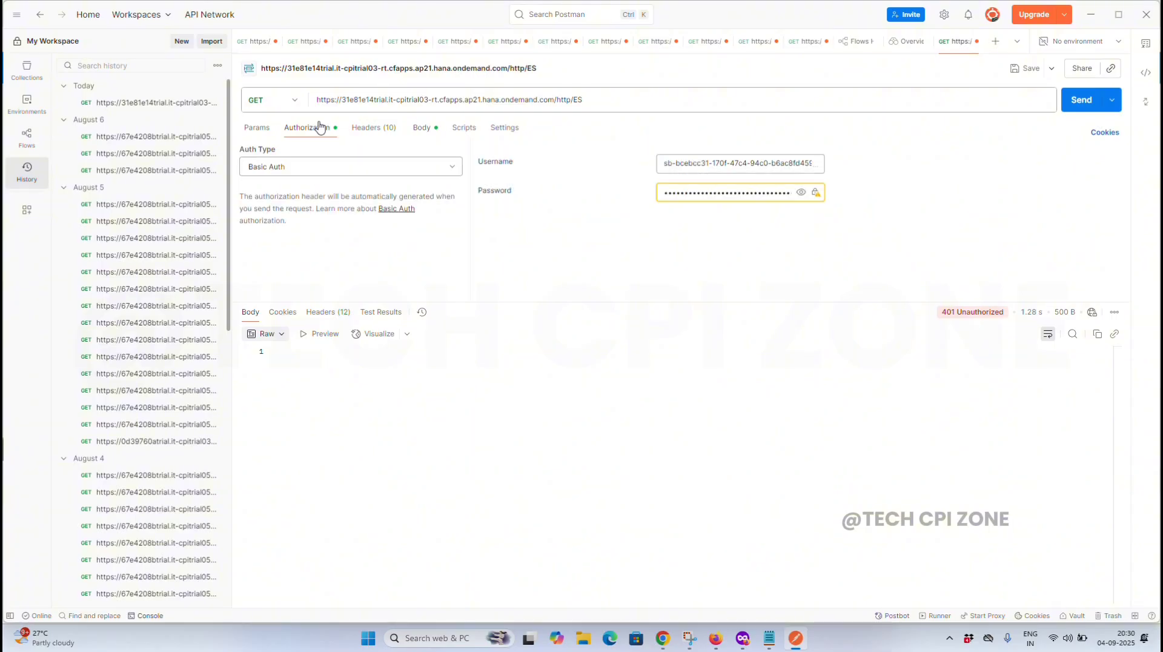
left_click(702, 163)
key("ctrl+a")
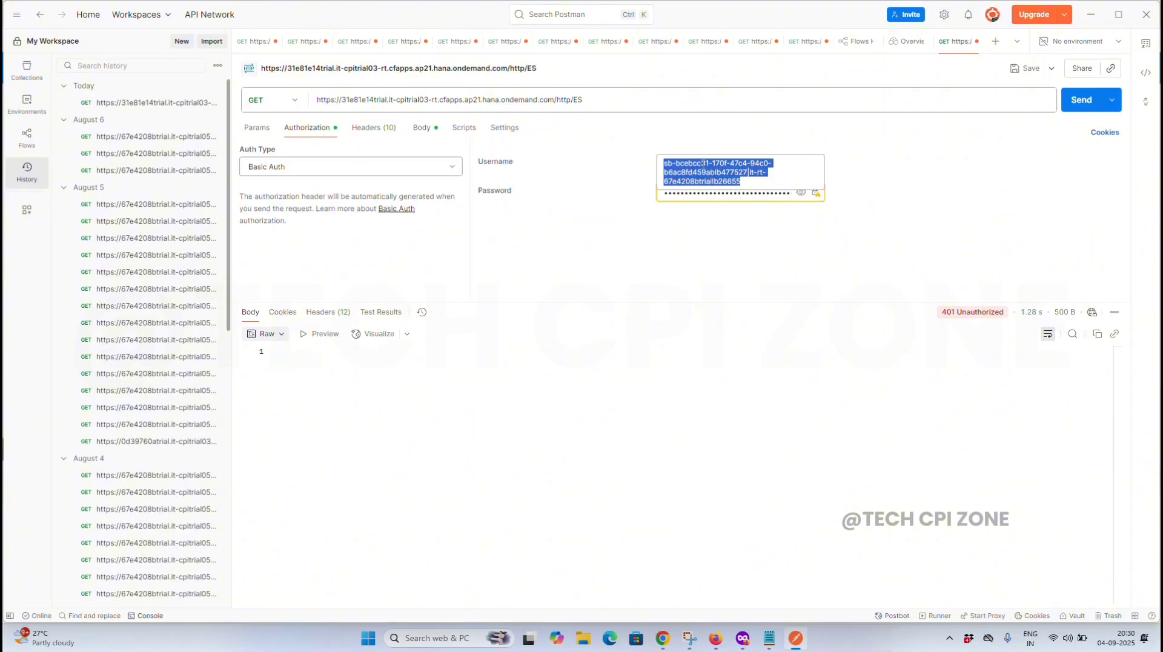
key("BackSpace")
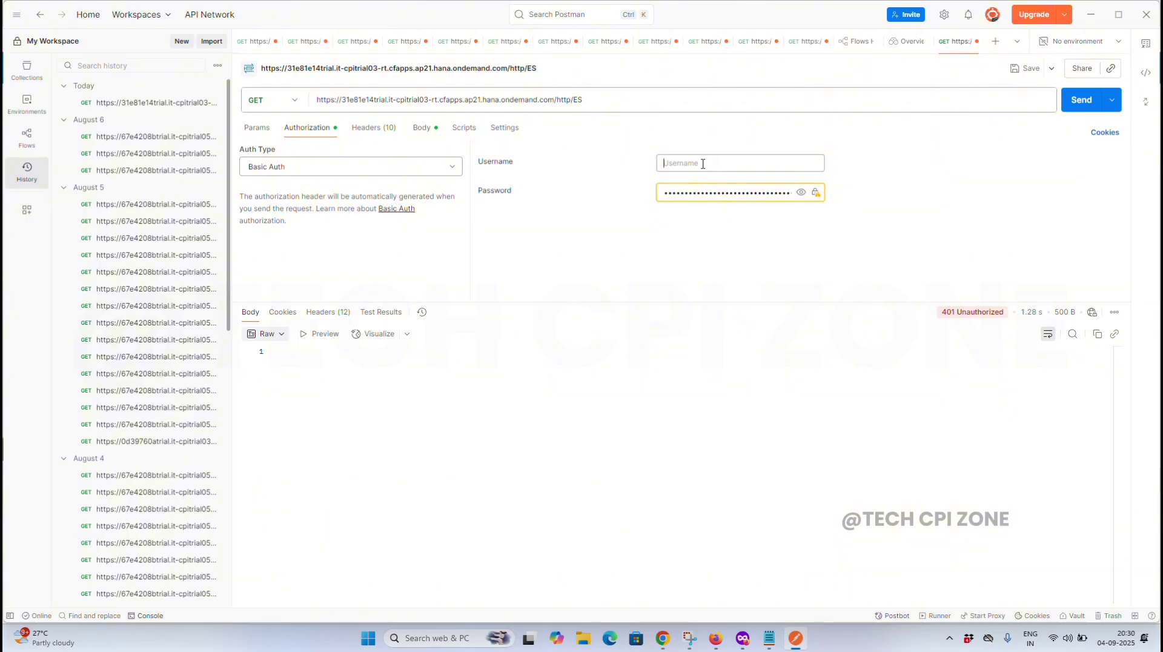
type("sb-6765d5eb-a631-4a00-9a20-370f08584c70!b74739|it-rt-31e81e14trial!b196")
- Replace the Basic Auth password in Postman with the client secret copied from the trail credentials in BTP Cockpit
left_click(665, 199)
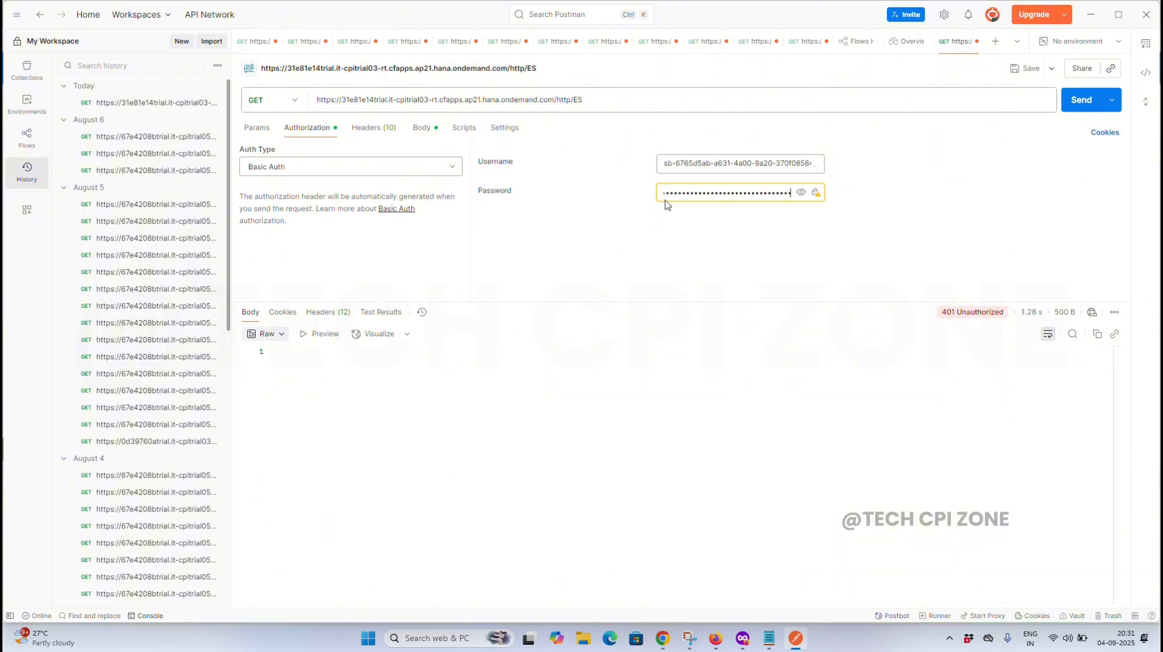
double_click(678, 195)
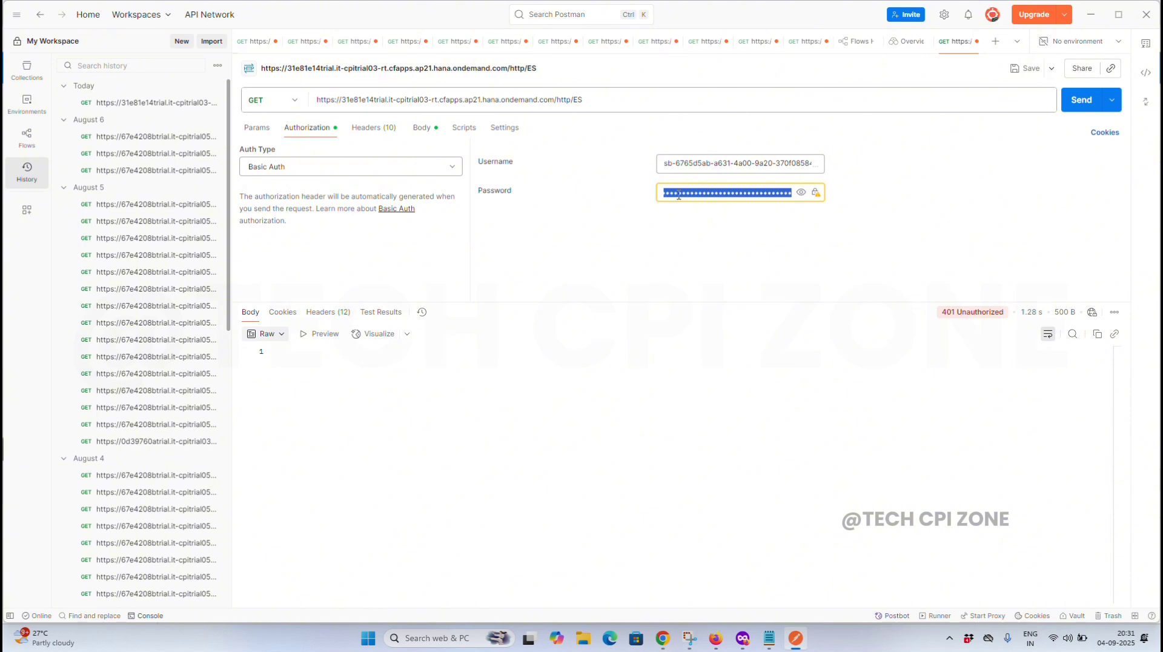
key("BackSpace")
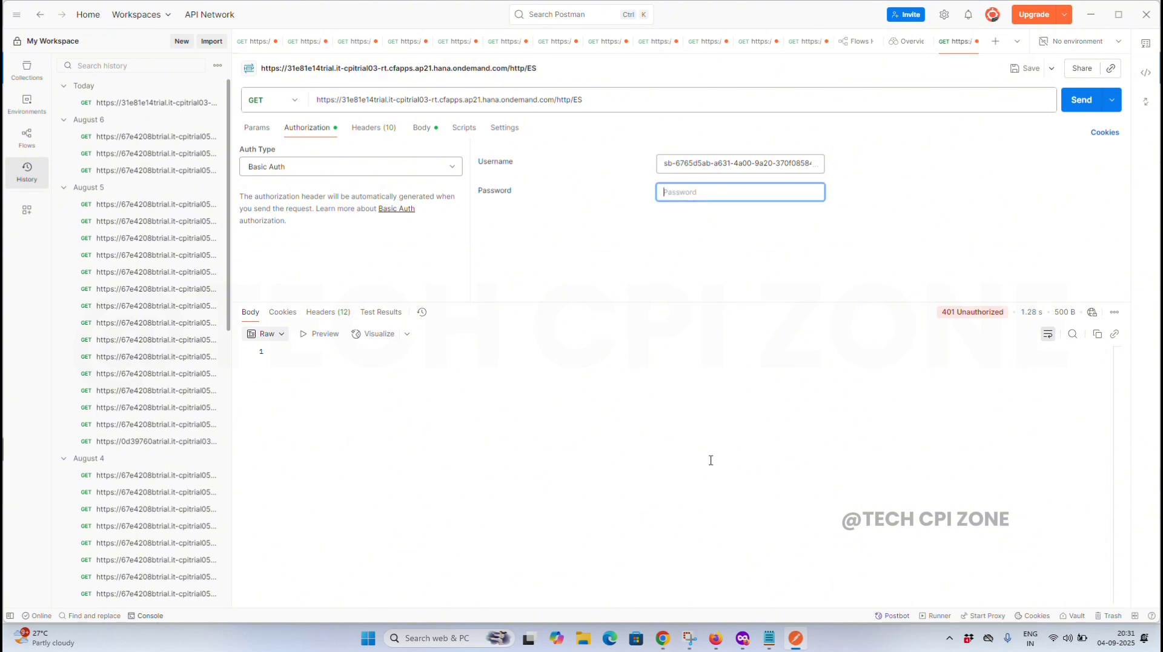
left_click(661, 641)
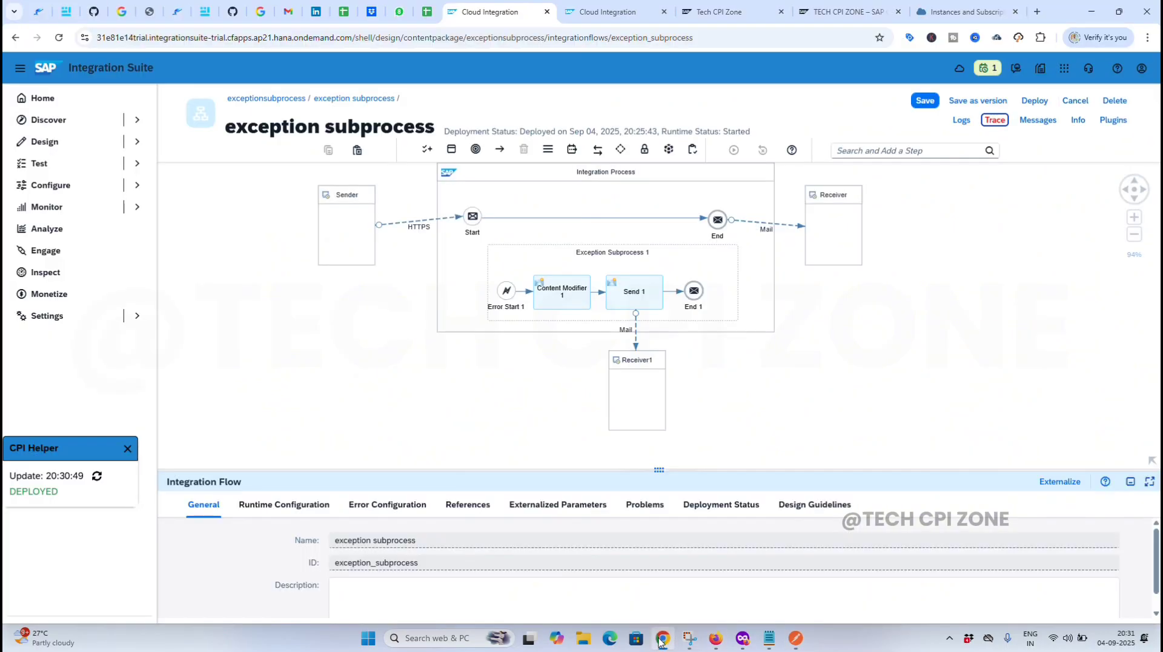
left_click(967, 12)
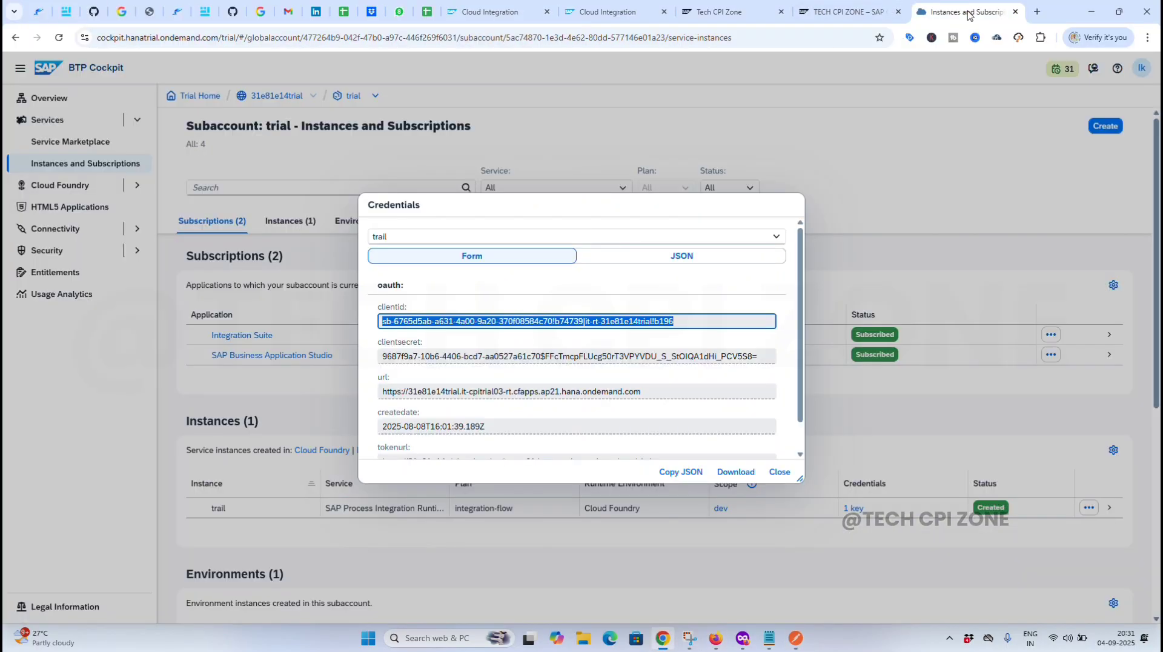
left_click(462, 356)
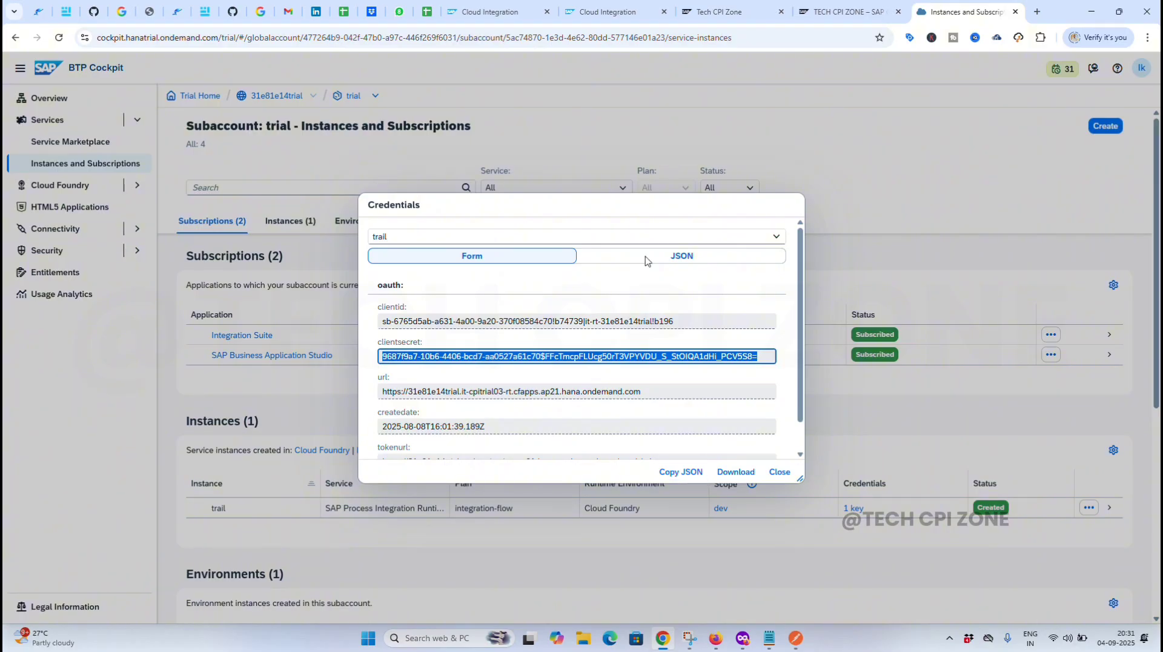
left_click(455, 7)
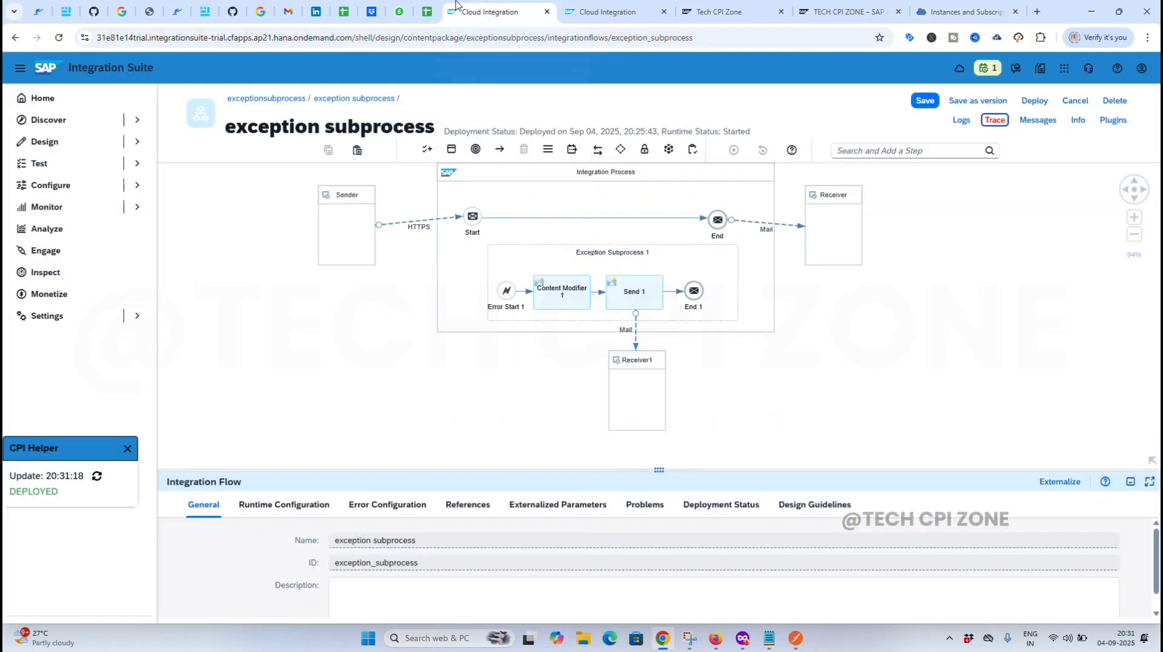
left_click(795, 638)
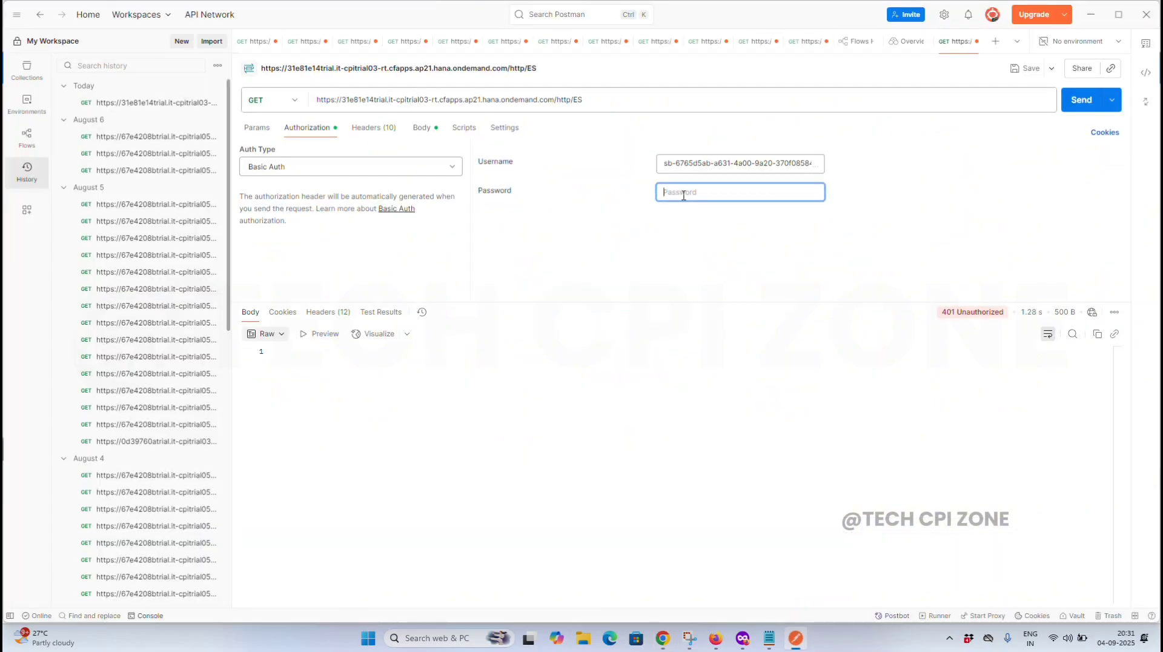
key("ctrl+v")
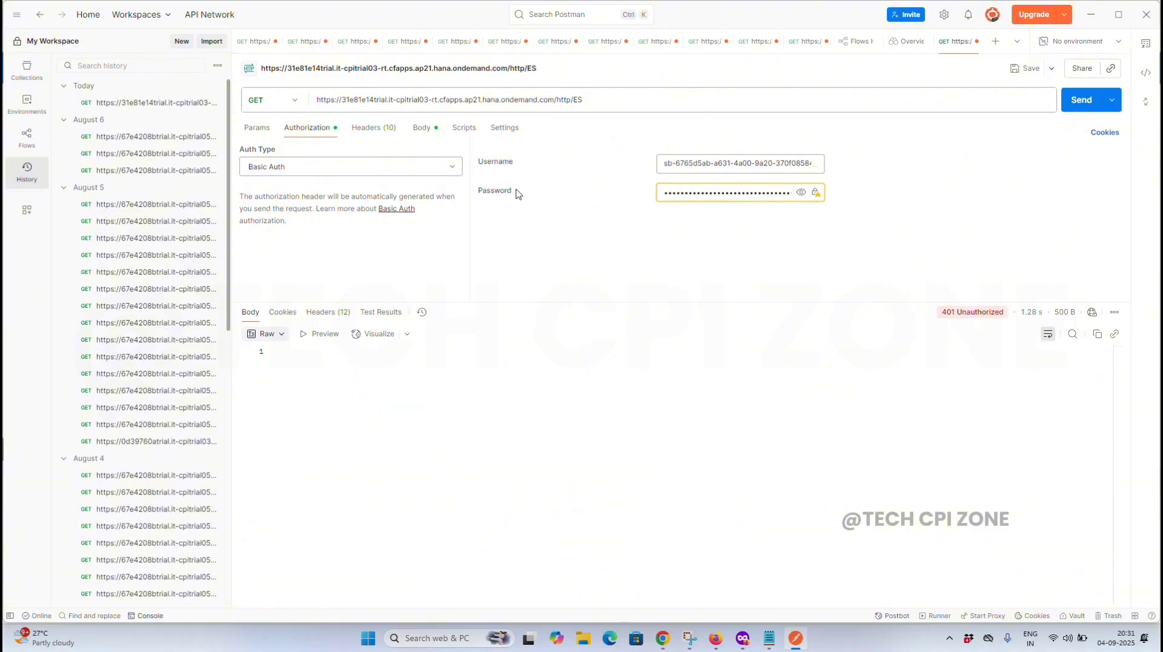
- Send the GET request to the /http/ES endpoint with the raw body TECH CPI ZONE and check the response status
left_click(375, 128)
left_click(432, 129)
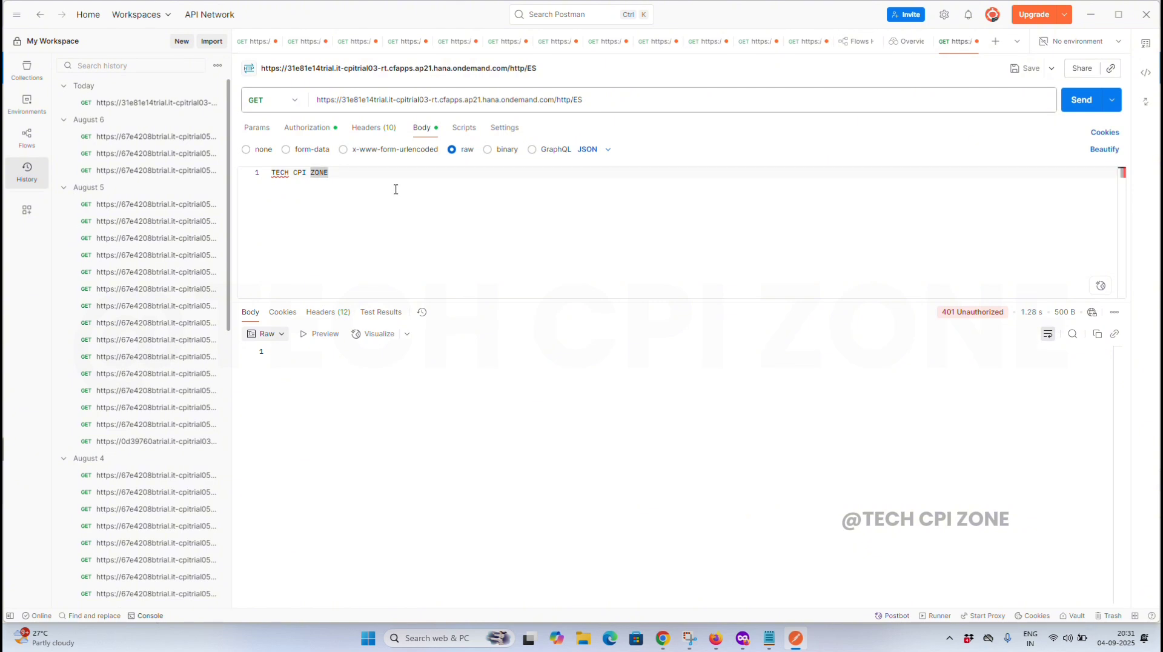
left_click(1076, 103)
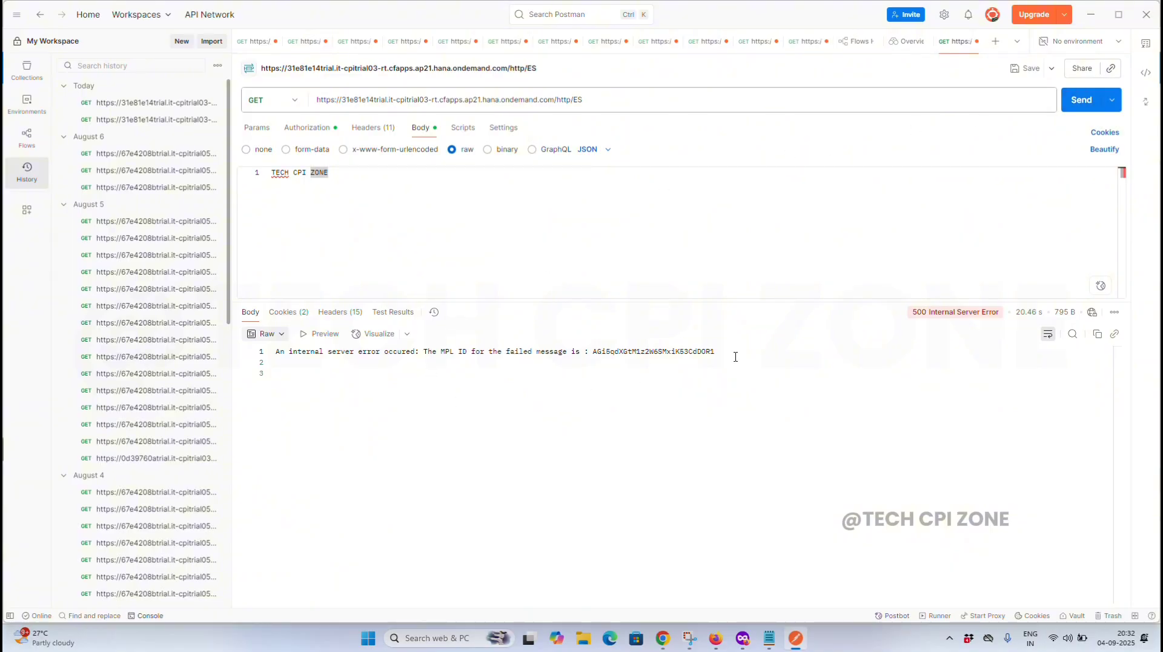
mouse_move(916, 318)
- Switch to the exception subprocess flow in Integration Suite and examine the trace of the Mail channel to Receiver
key("alt+Tab")
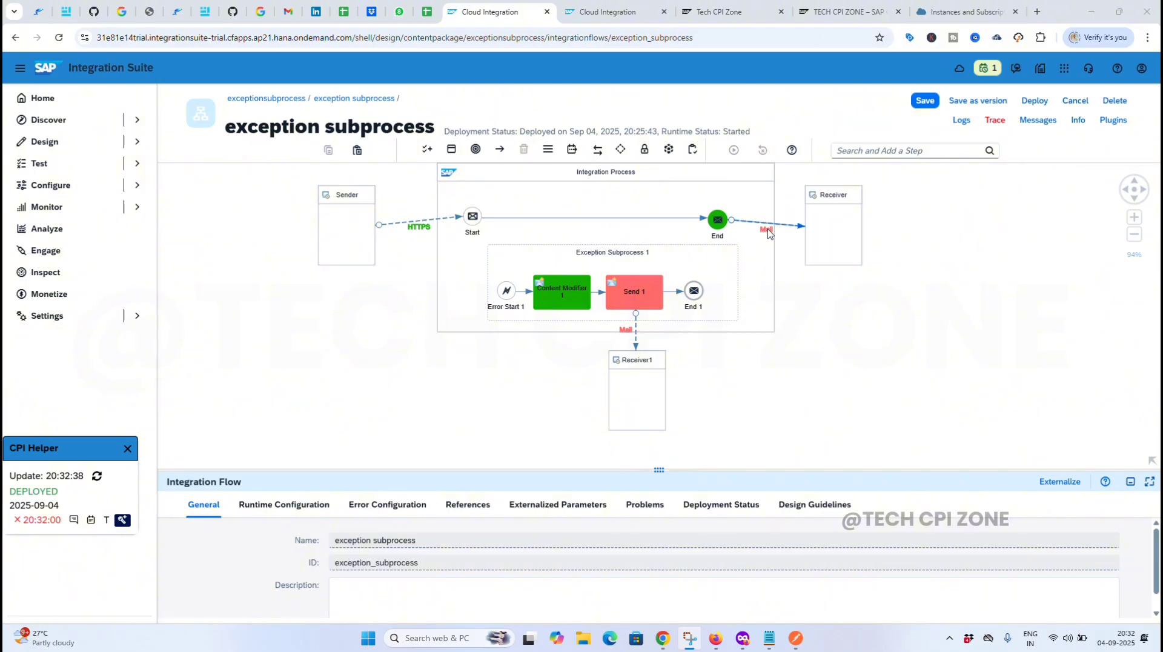
mouse_move(768, 231)
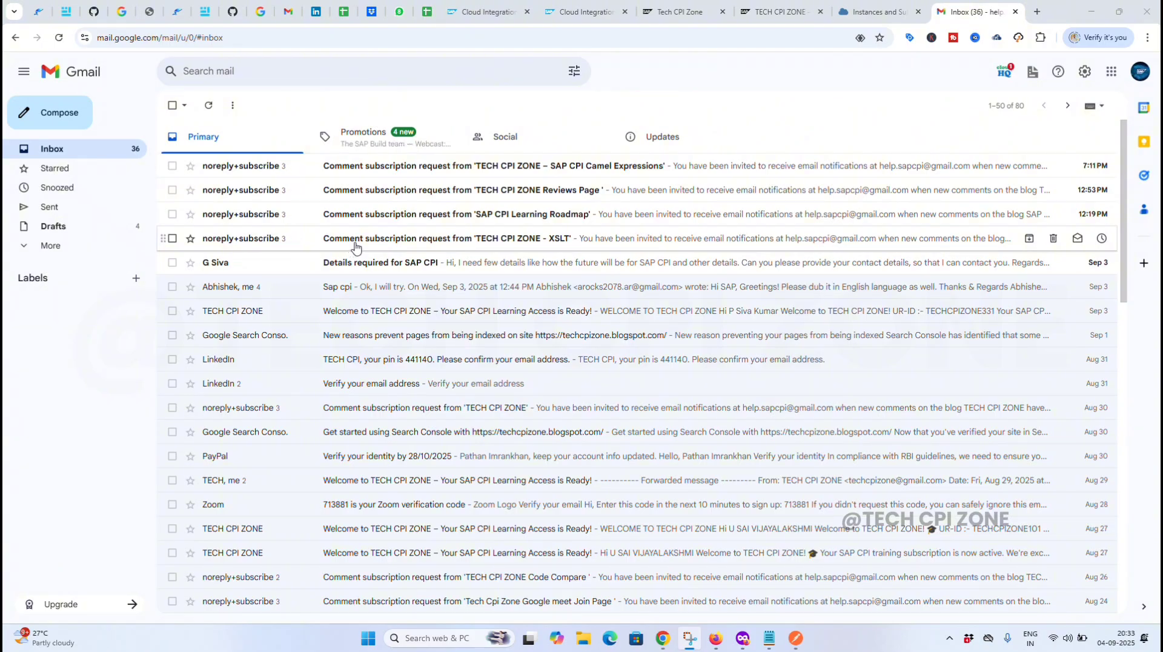
- Open the Gmail message "Comment subscription request from 'TECH CPI ZONE - XSLT'" and look through its conversation
left_click(355, 244)
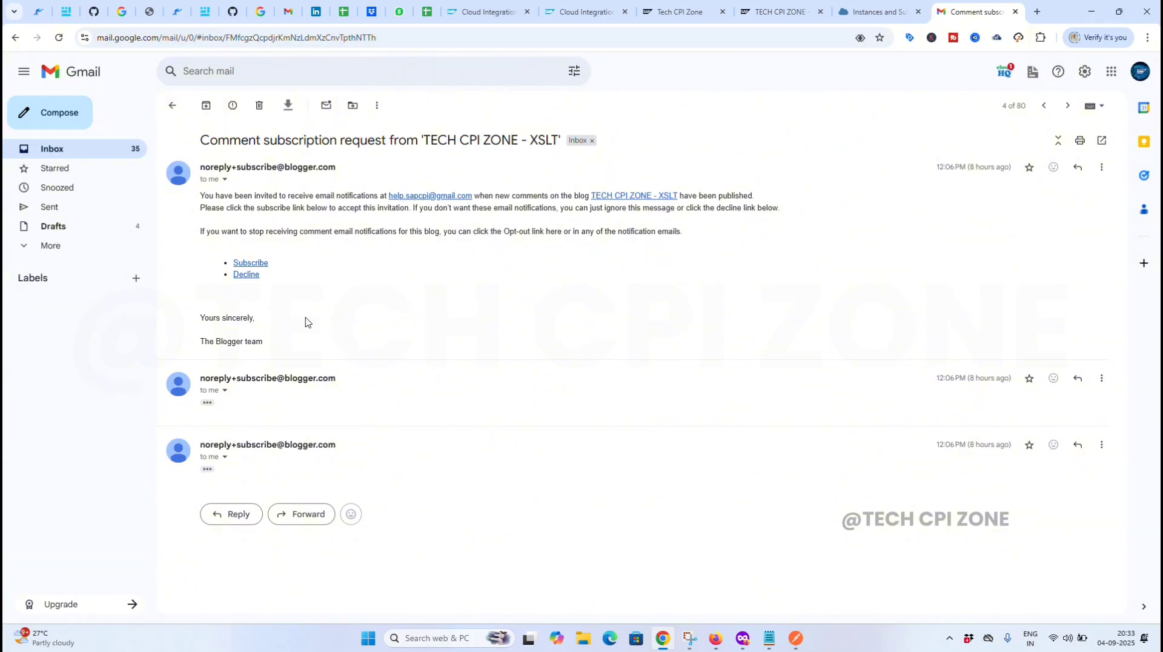
left_click(225, 391)
left_click(189, 493)
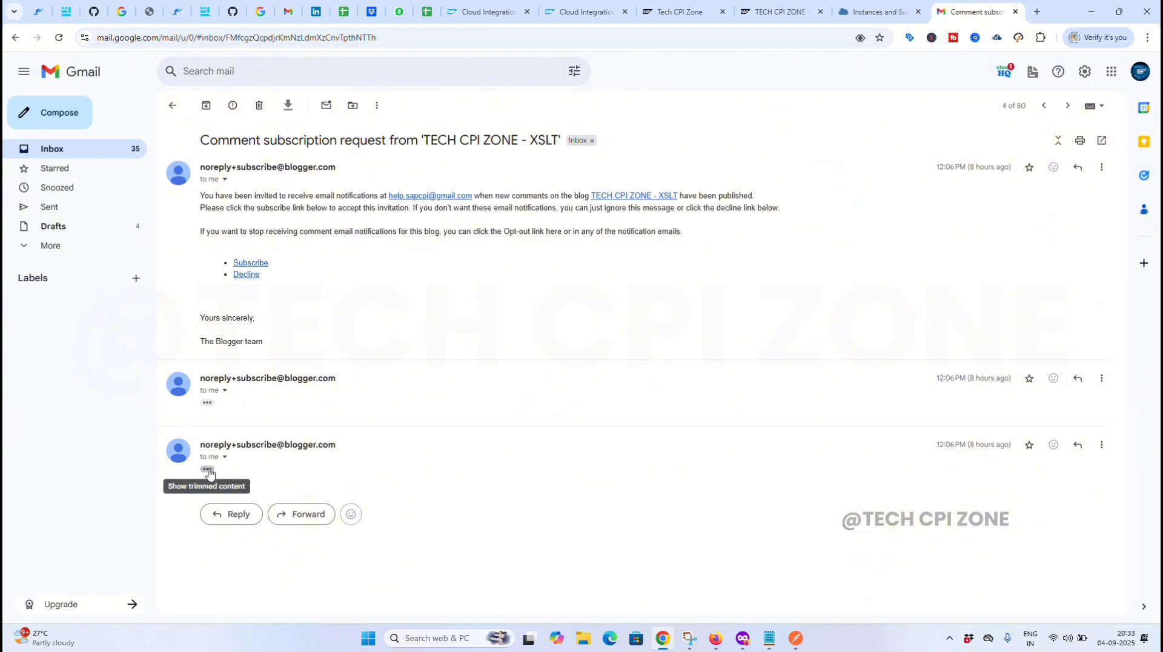
- Expand the trimmed content of the last message in the 'TECH CPI ZONE - XSLT' conversation, read it and return to the inbox
left_click(208, 469)
scroll(363, 440, "down", 2)
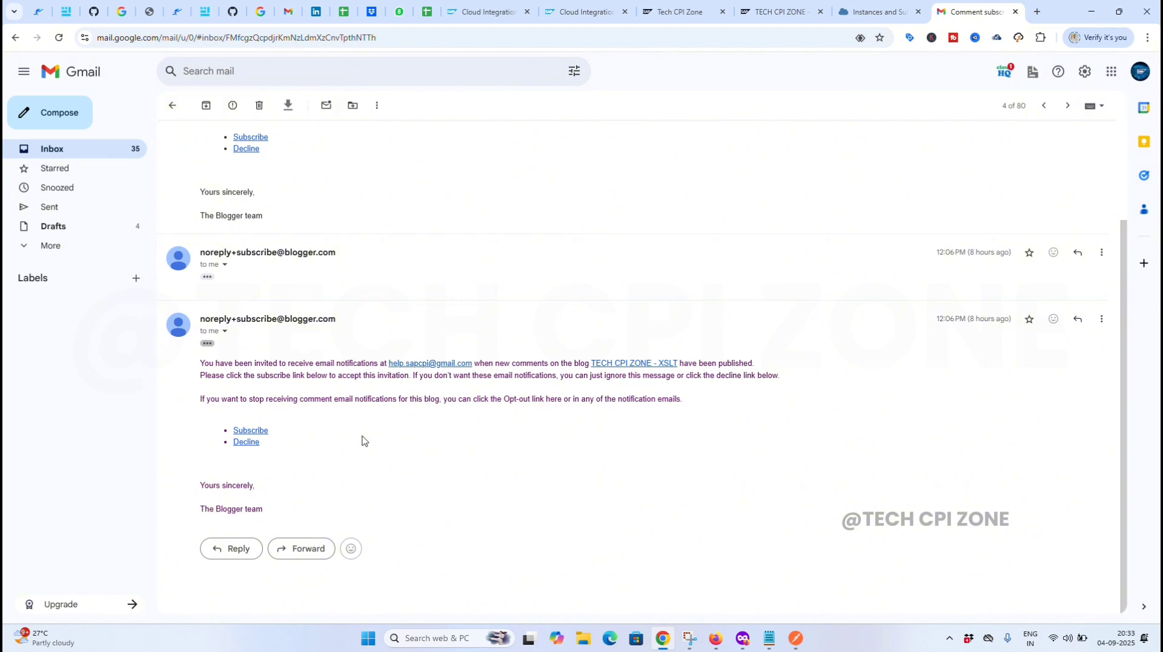
scroll(361, 440, "up", 2)
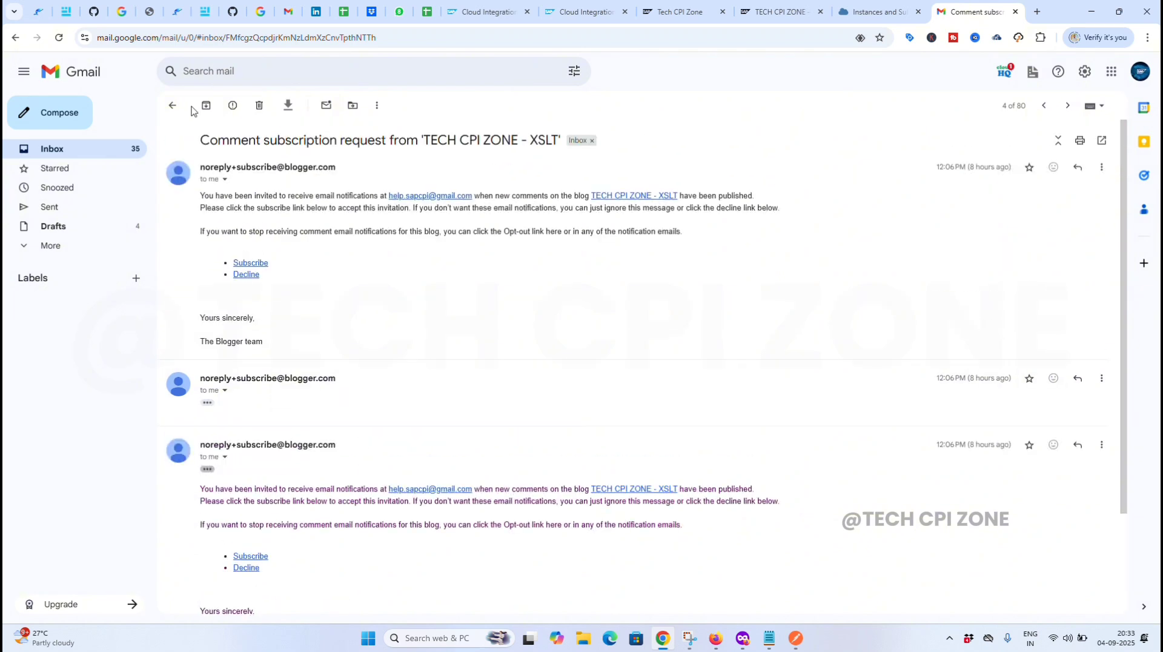
left_click(172, 107)
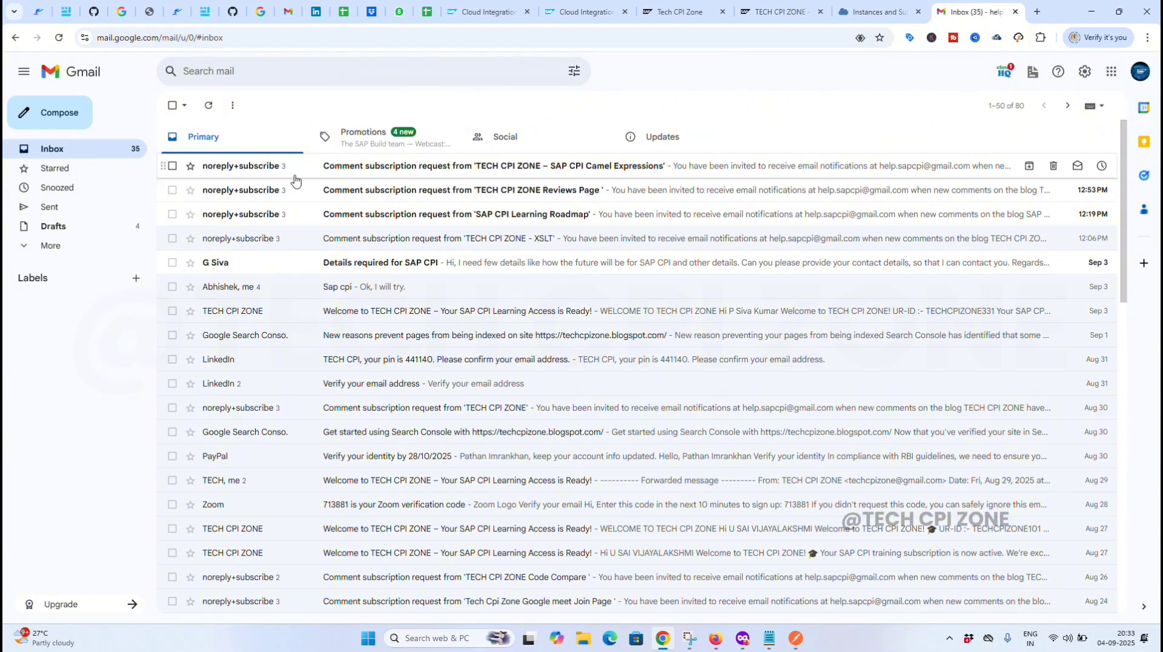
- Read the 'TECH CPI ZONE – SAP CPI Camel Expressions' conversation with its second message expanded, and switch back to the exception subprocess flow in Integration Suite
left_click(358, 167)
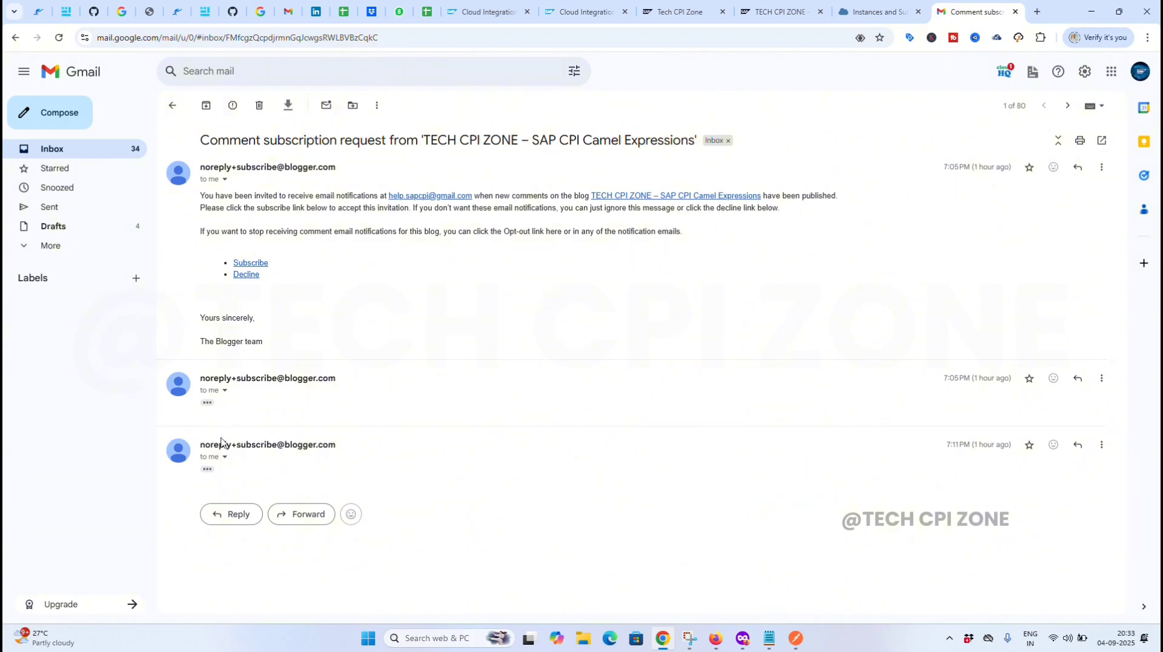
left_click(207, 402)
scroll(340, 353, "down", 1)
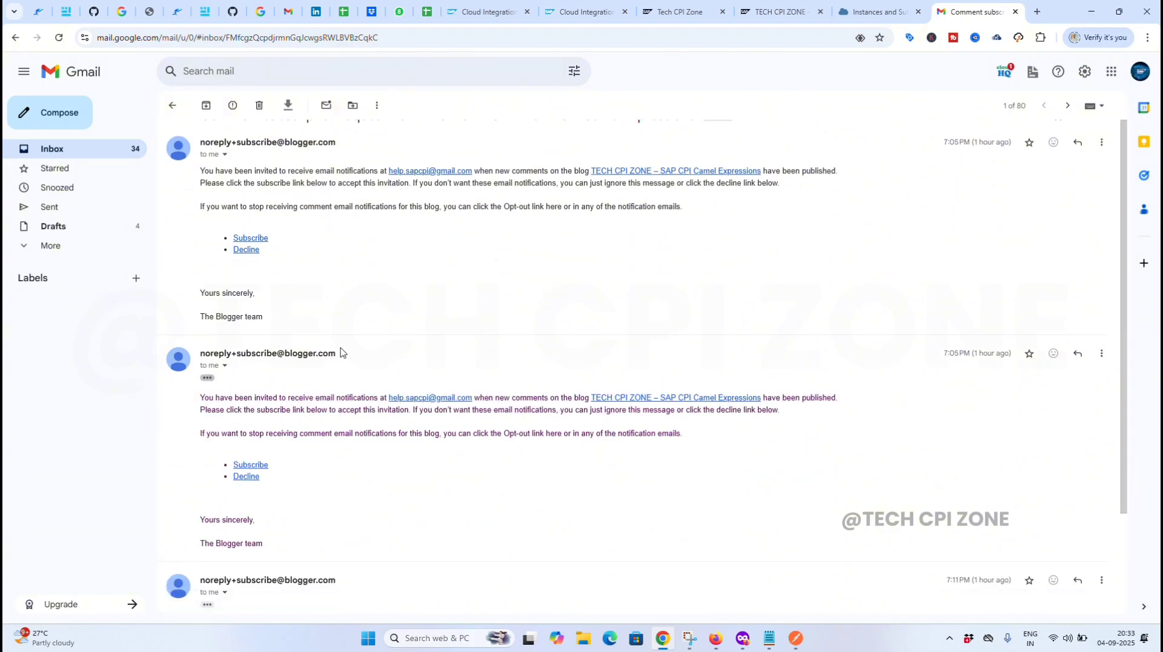
scroll(340, 353, "down", 5)
scroll(340, 350, "up", 6)
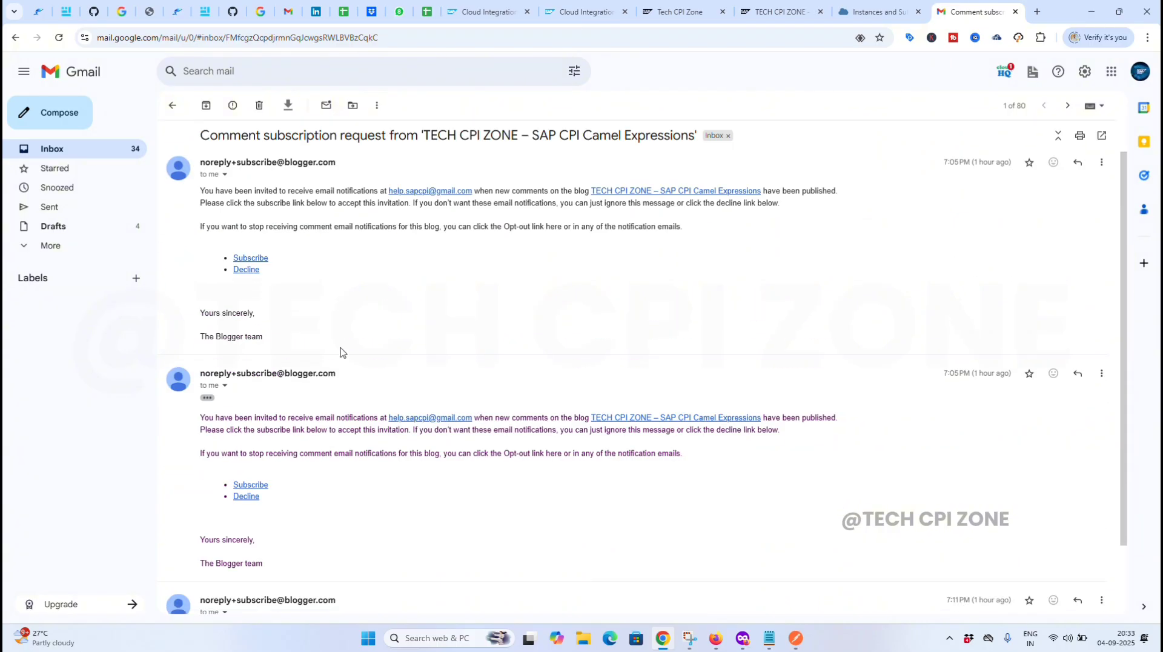
left_click(514, 18)
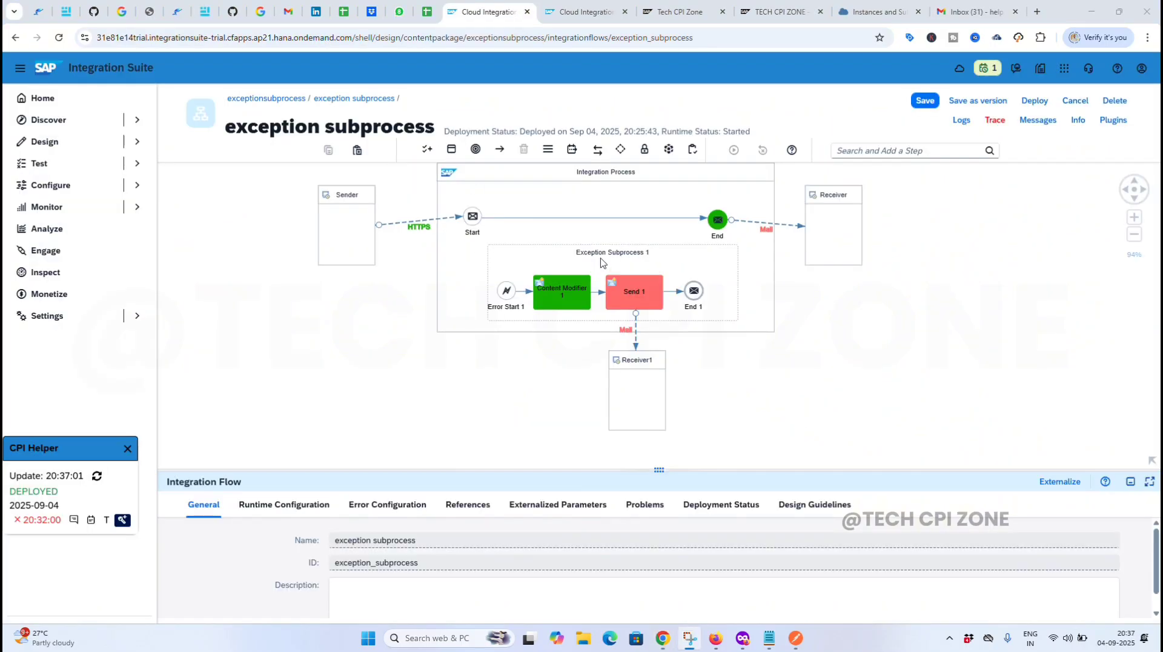
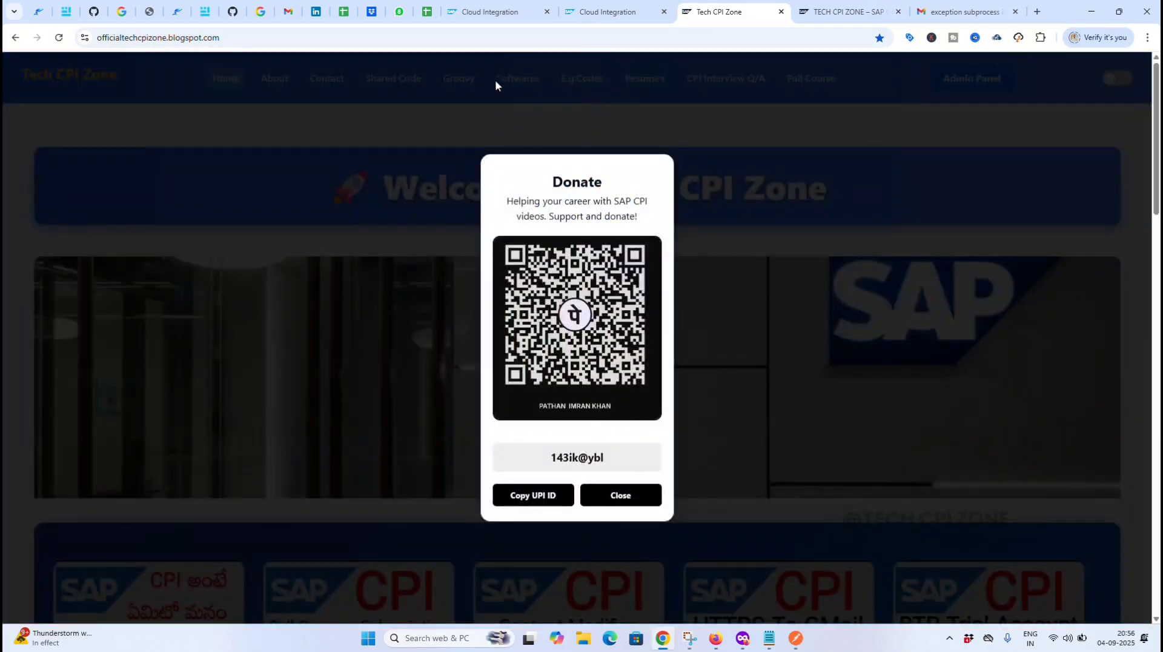
- Dismiss the Donate popup on the Tech CPI Zone site and copy the Countries sample under Shared Sap Cpi XML Code from its shared code page
left_click(618, 497)
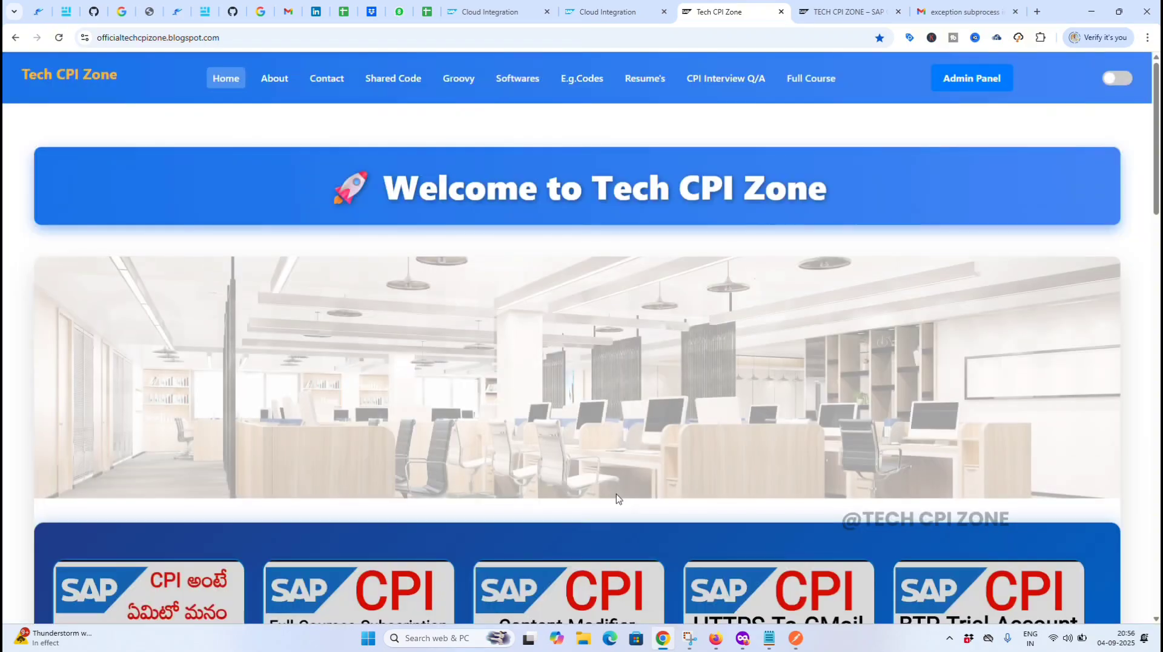
left_click(389, 80)
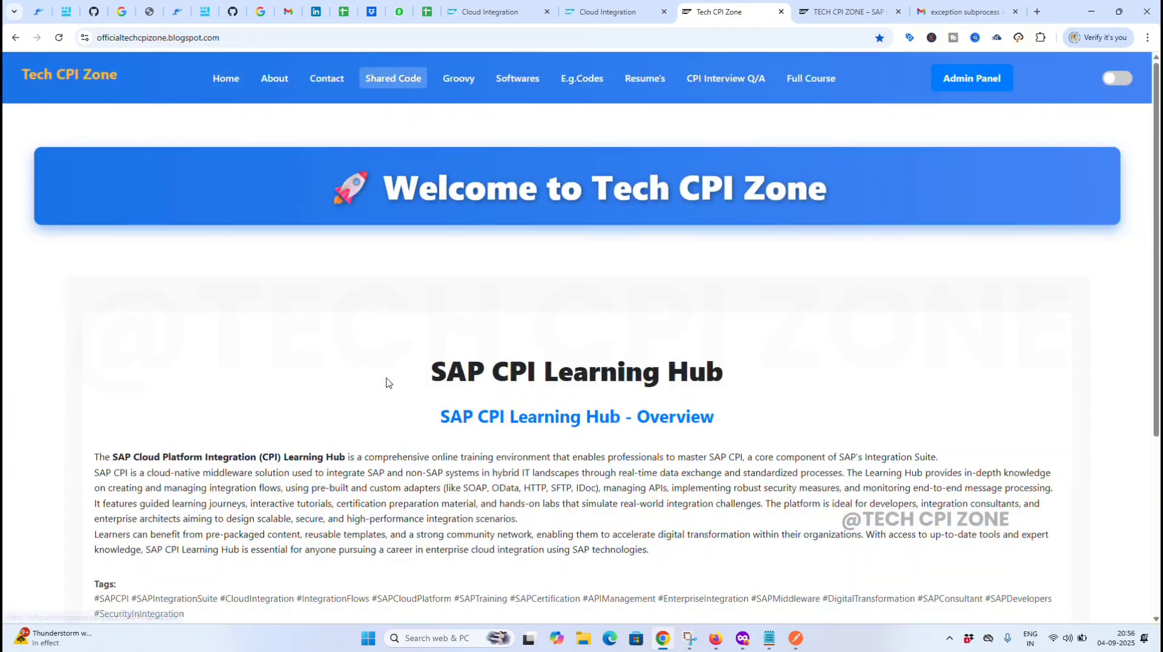
scroll(388, 381, "down", 5)
left_click(160, 387)
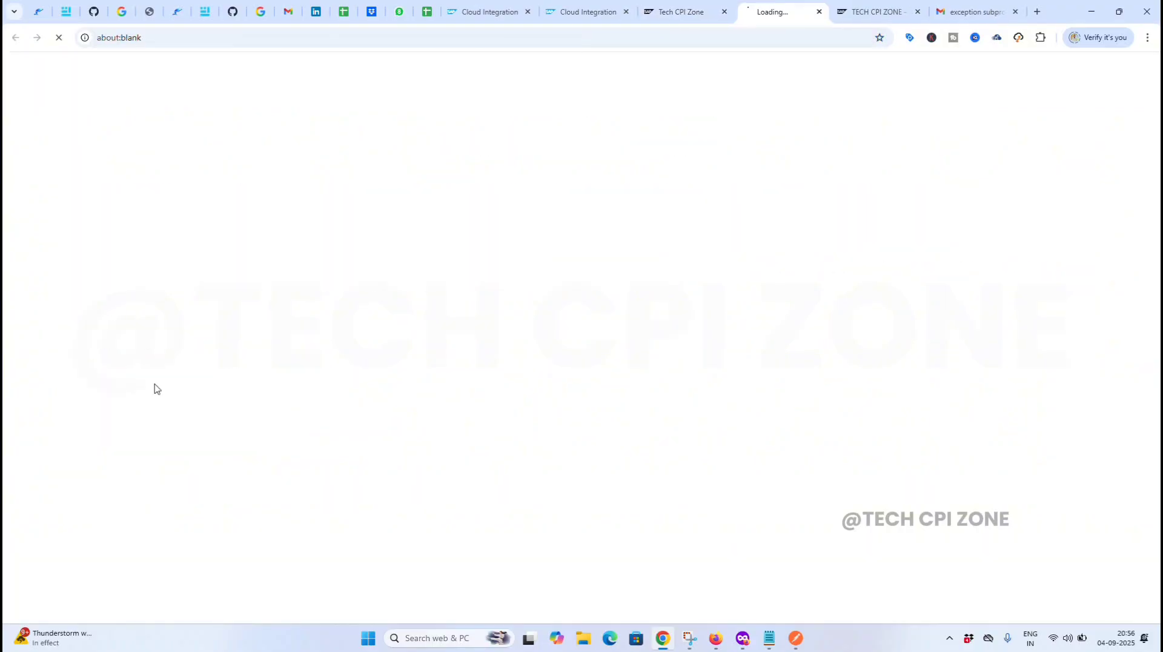
scroll(564, 327, "down", 3)
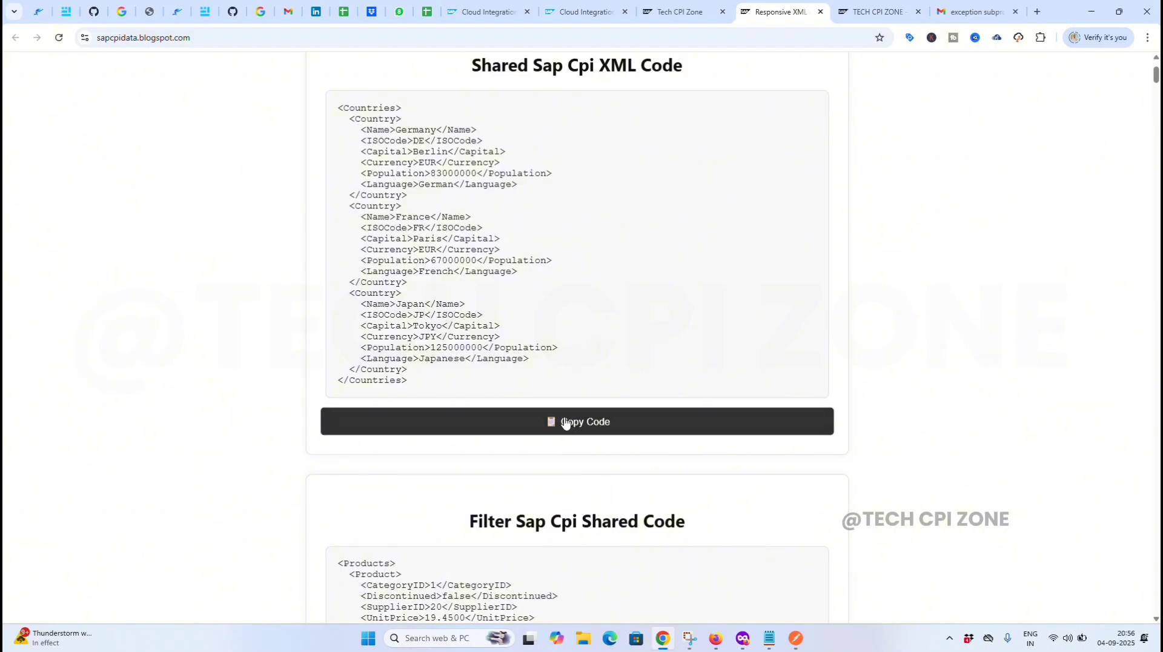
left_click(565, 422)
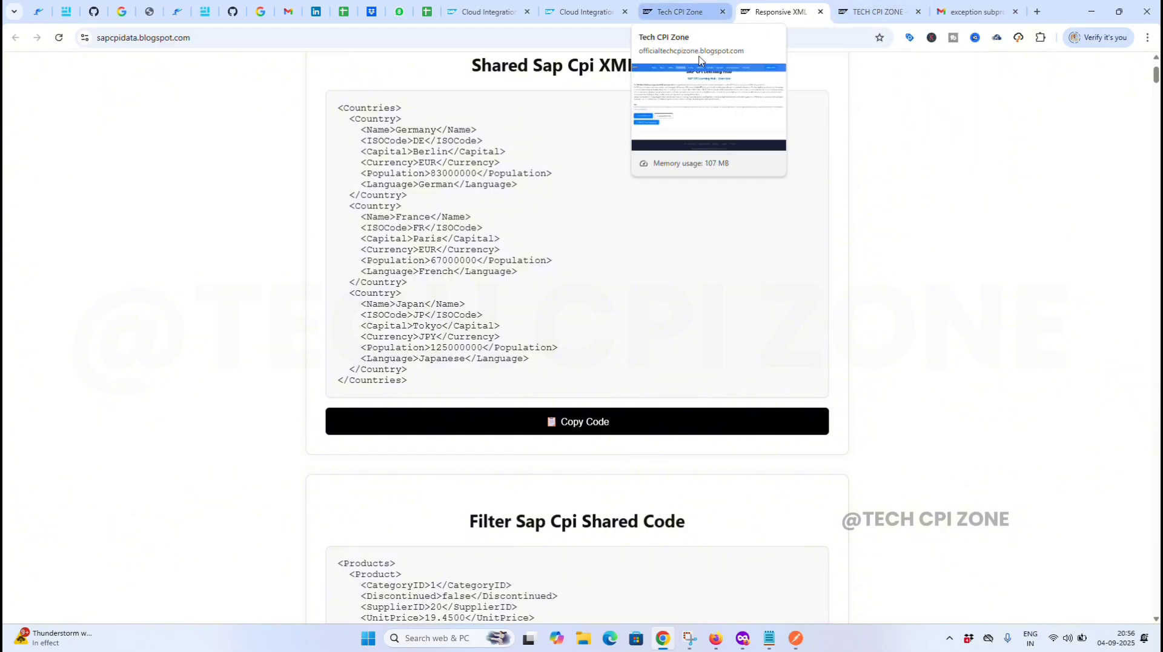
- Replace the raw request body in Postman with the copied Countries XML and send the GET request to the /http/ES endpoint
left_click(763, 416)
left_click(795, 637)
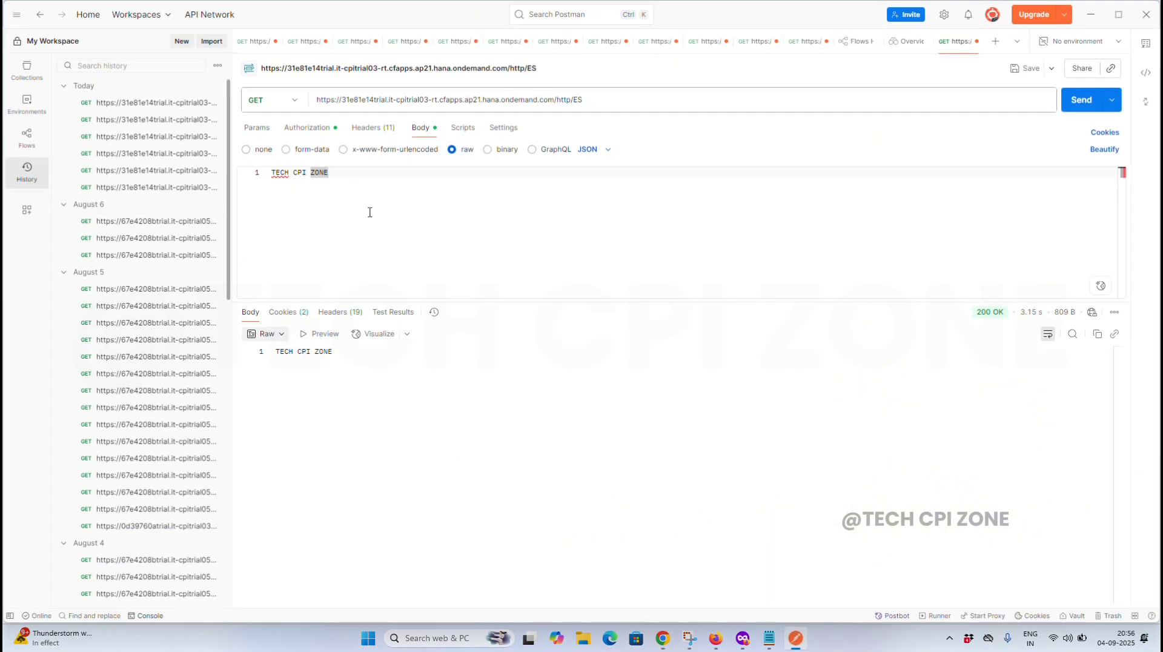
key("ctrl+a")
key("ctrl+v")
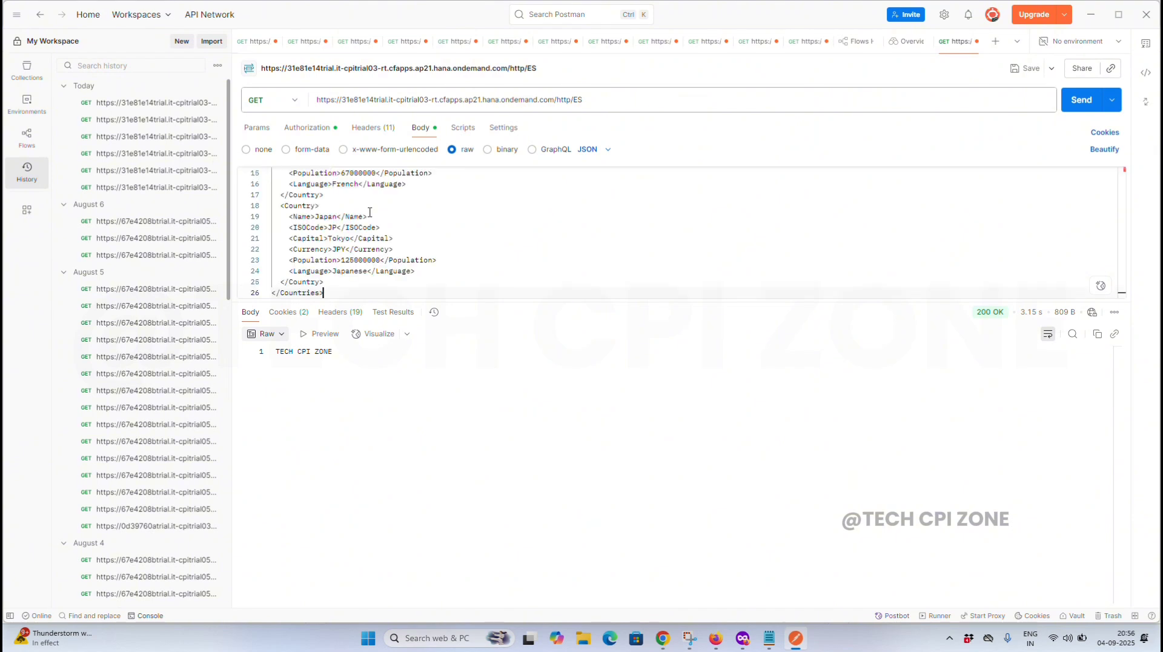
scroll(494, 196, "up", 10)
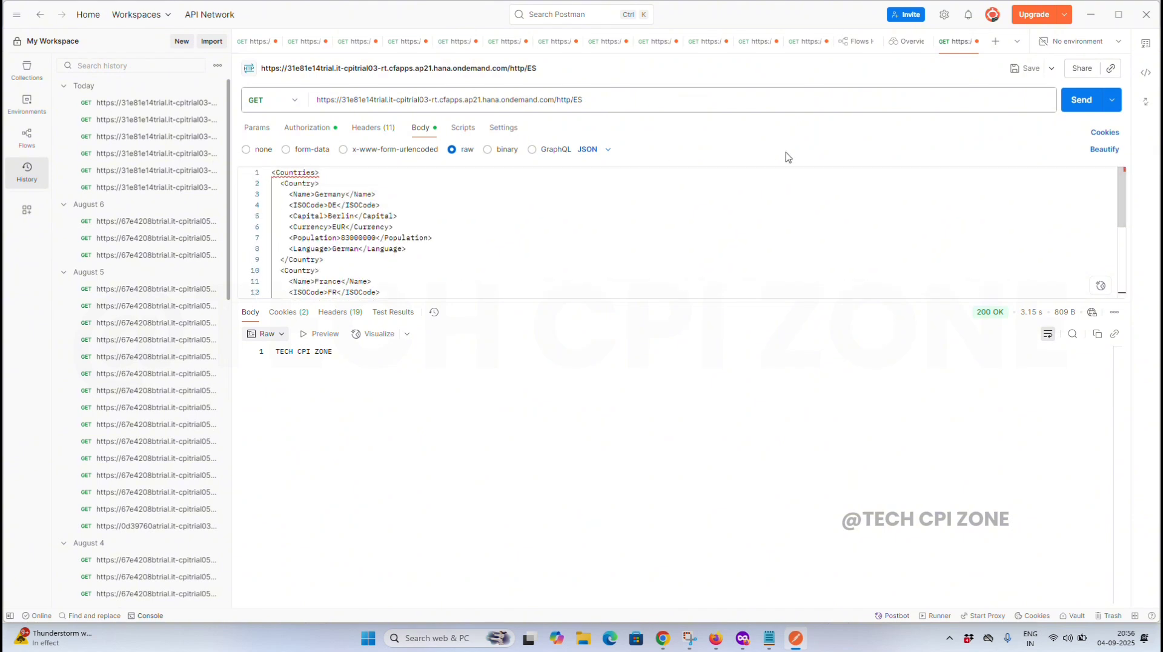
left_click(1074, 100)
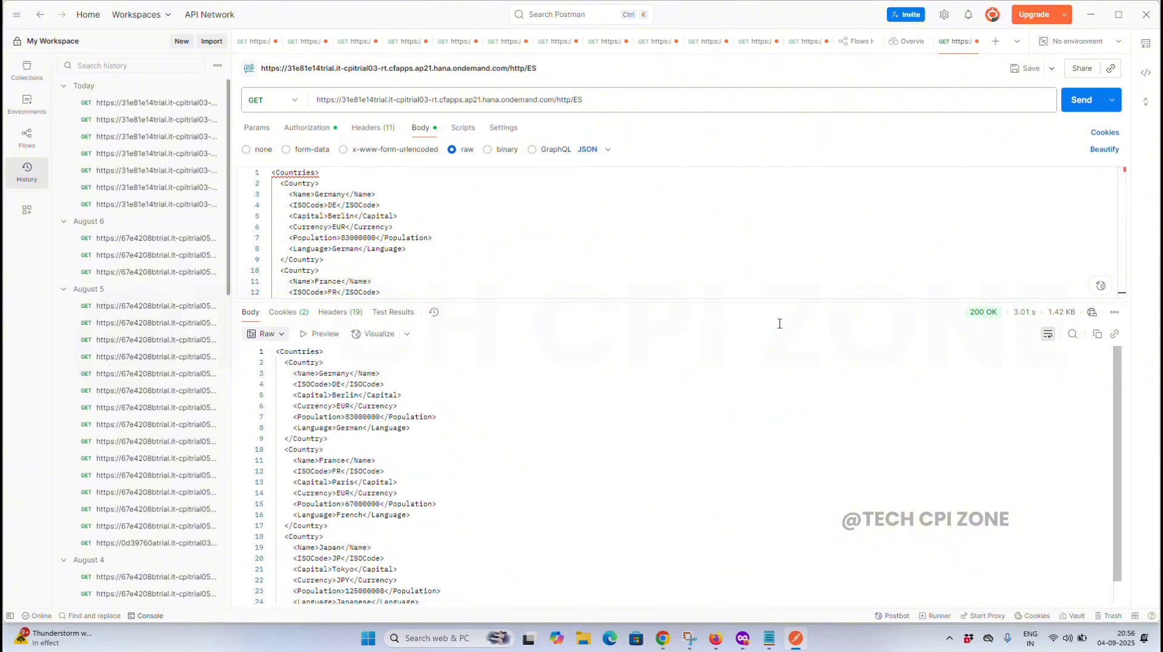
left_click(1090, 16)
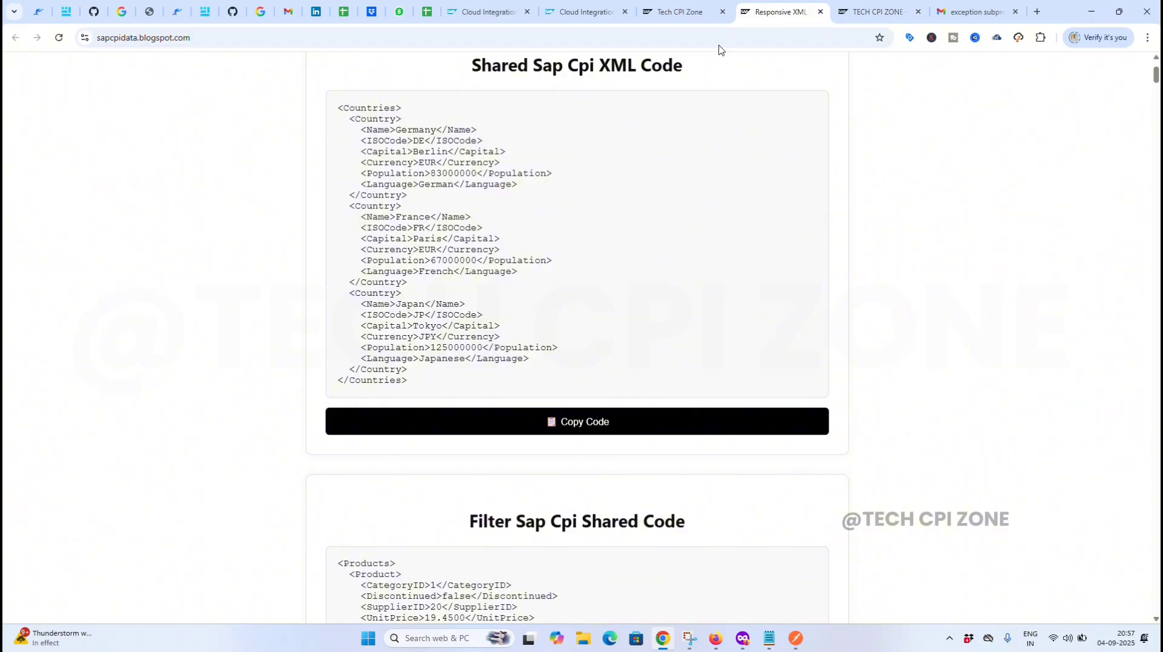
- Switch to the exception subprocess flow in Integration Suite and duplicate its browser tab
left_click(478, 12)
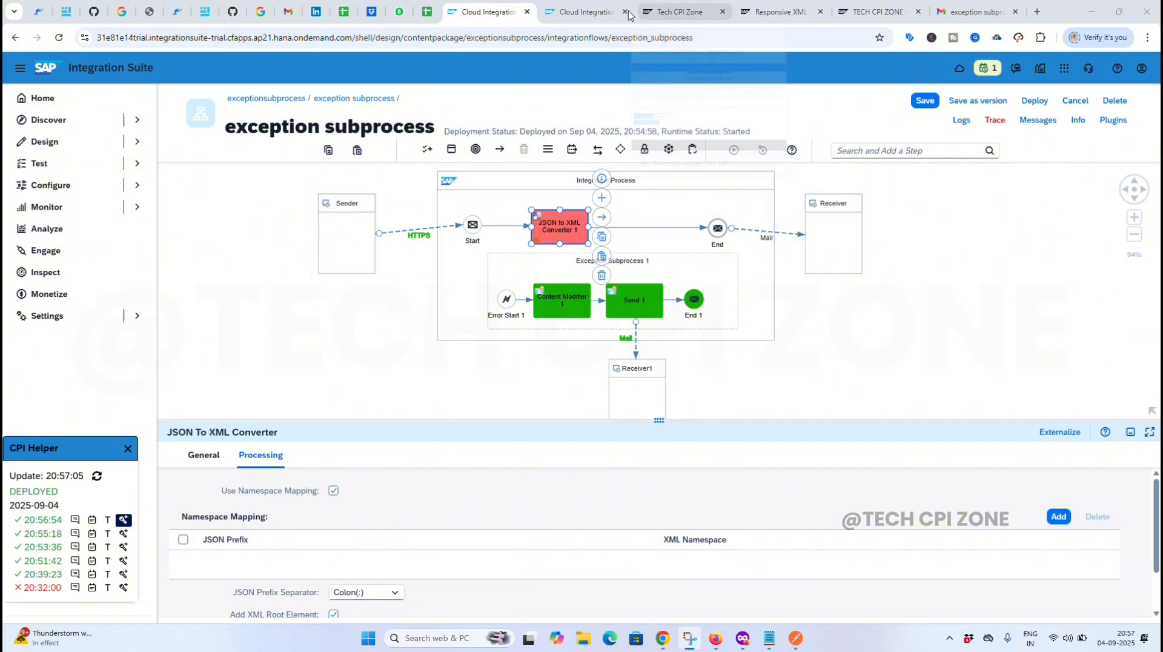
right_click(478, 17)
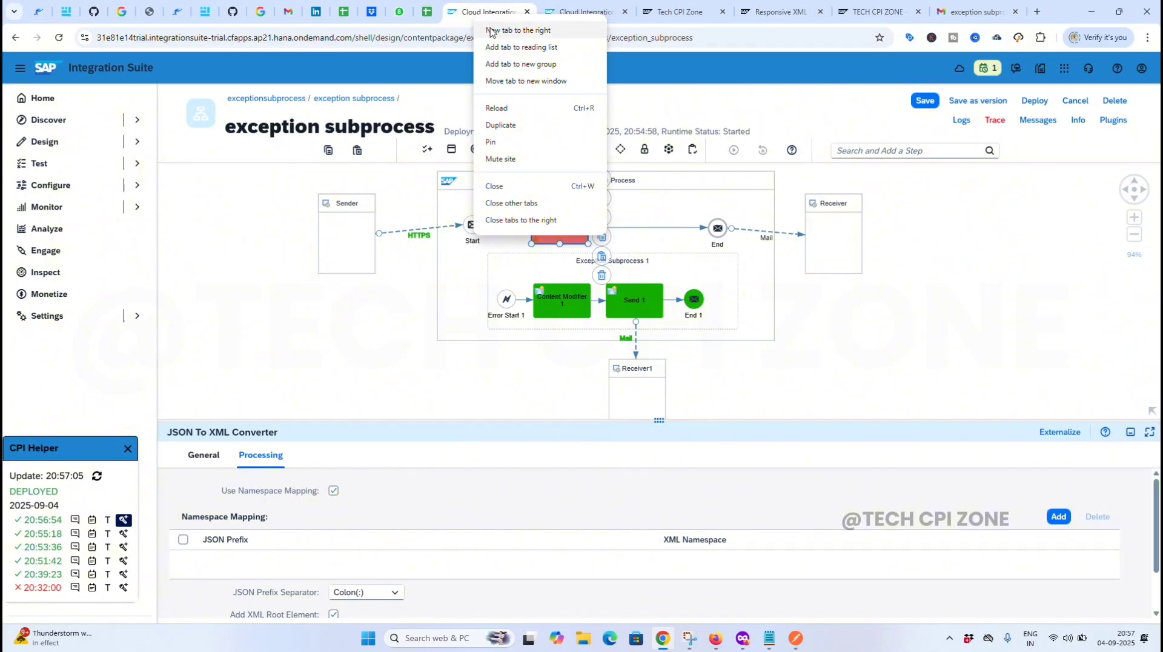
left_click(525, 125)
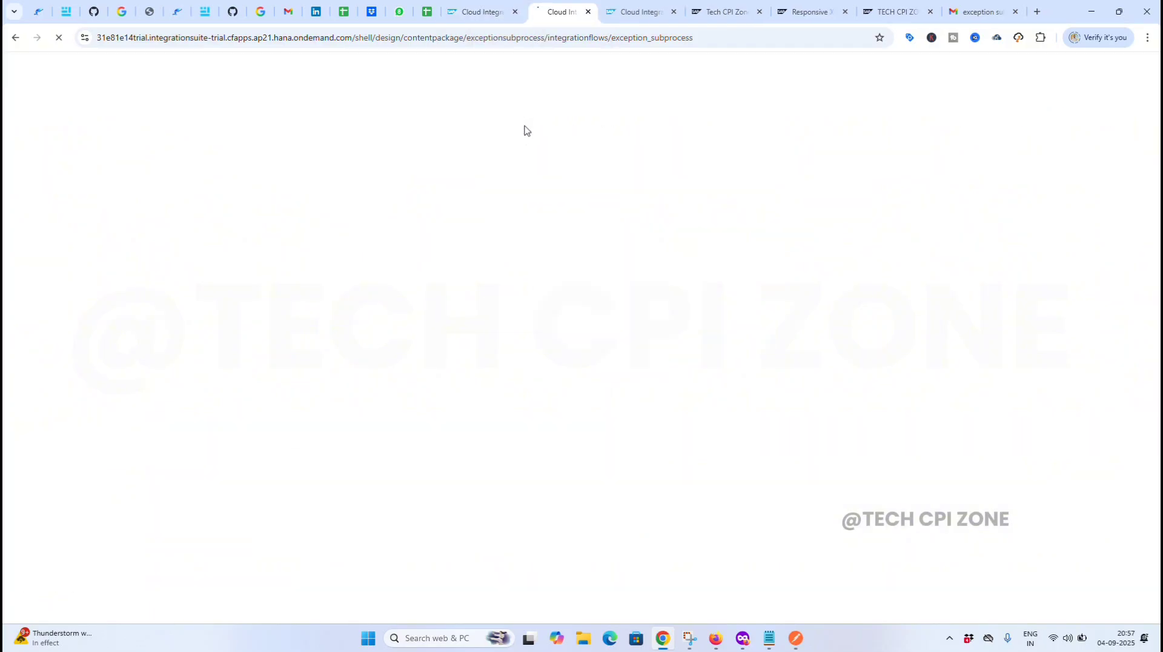
- In Integration Suite monitoring, list all artifacts' messages from the past hour and open the trace of the latest exception subprocess run
left_click(657, 12)
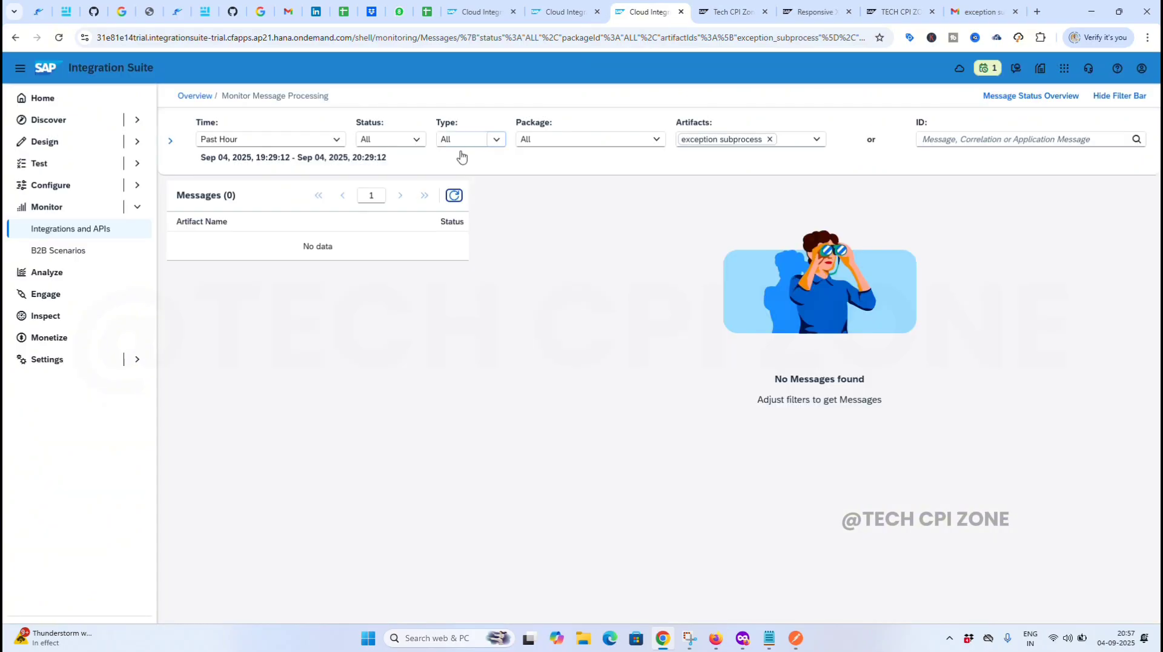
left_click(71, 230)
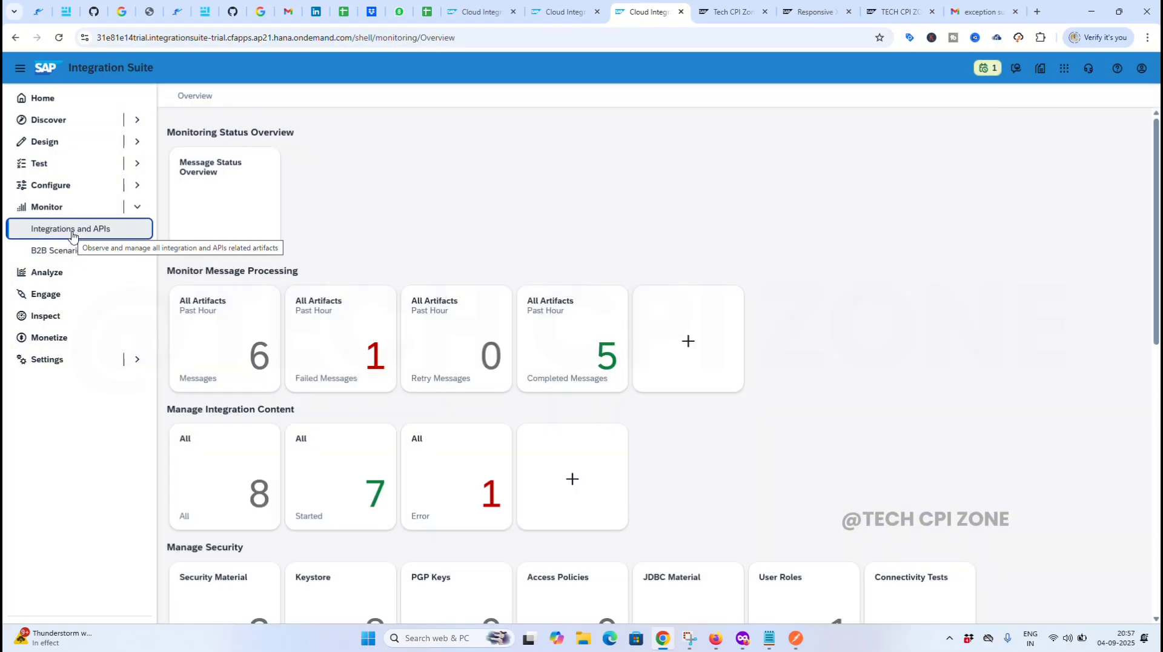
left_click(218, 334)
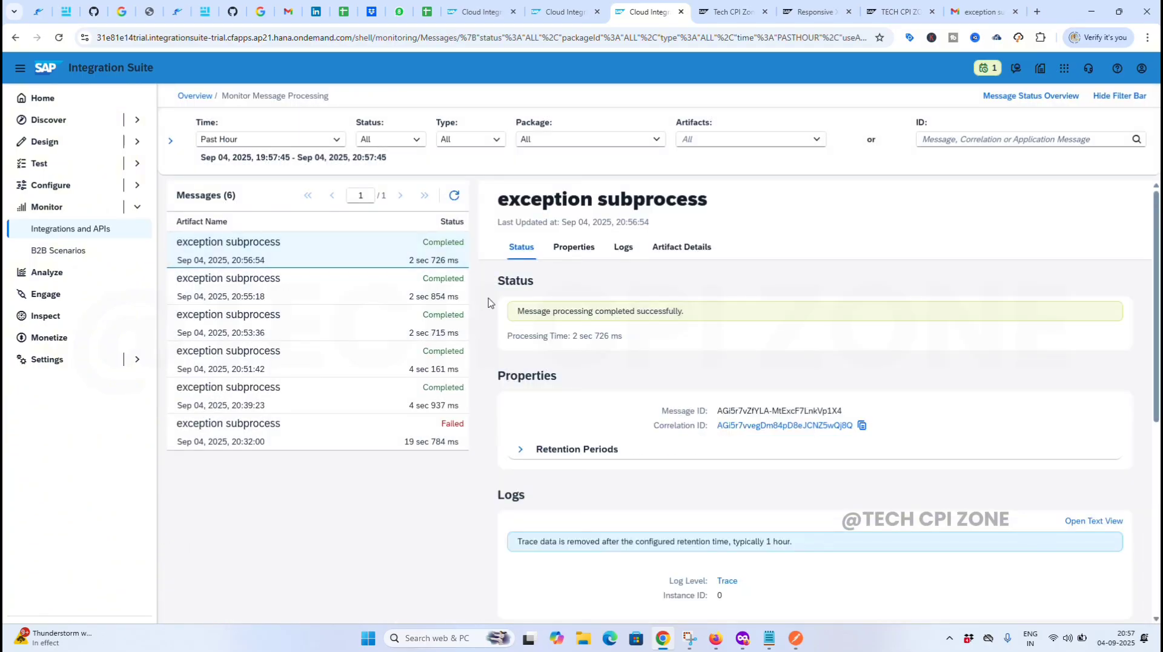
scroll(582, 446, "down", 1)
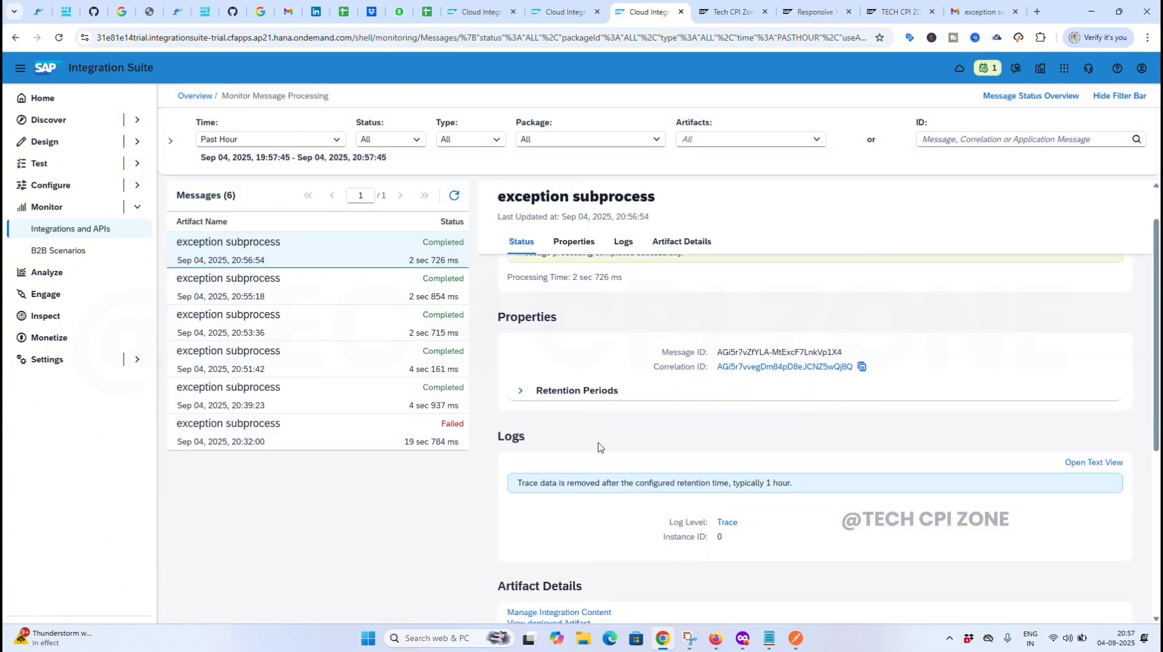
left_click(724, 525)
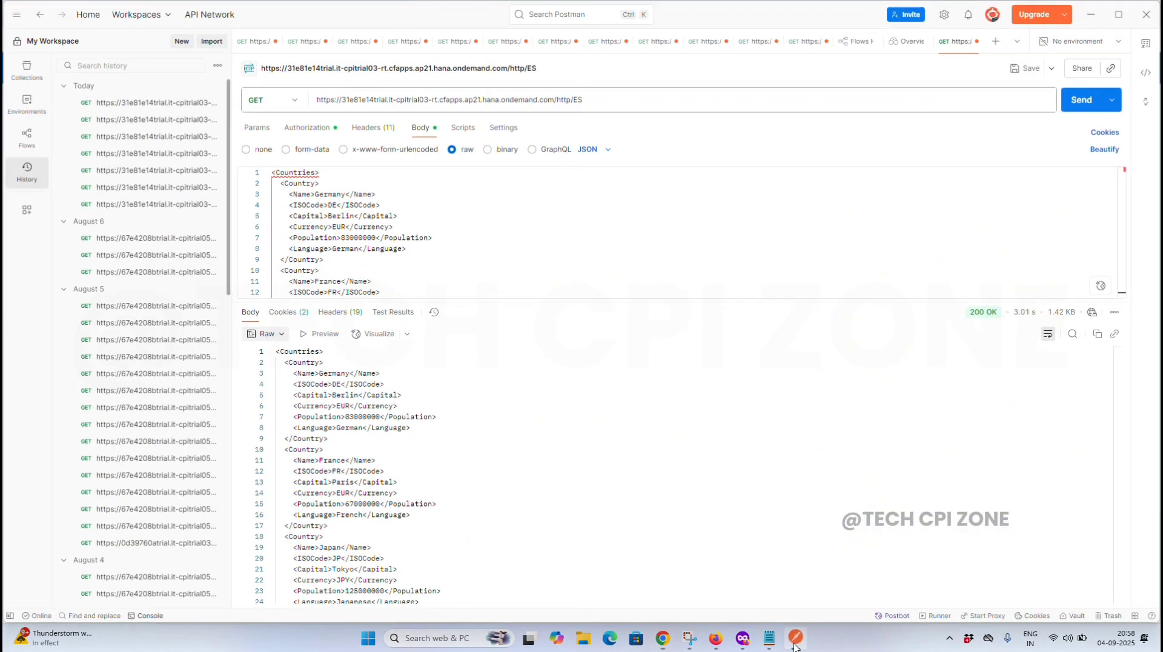
- Review the Countries XML request and response in Postman, and return to the message processing run in Integration Suite to examine its flow model
left_click(797, 640)
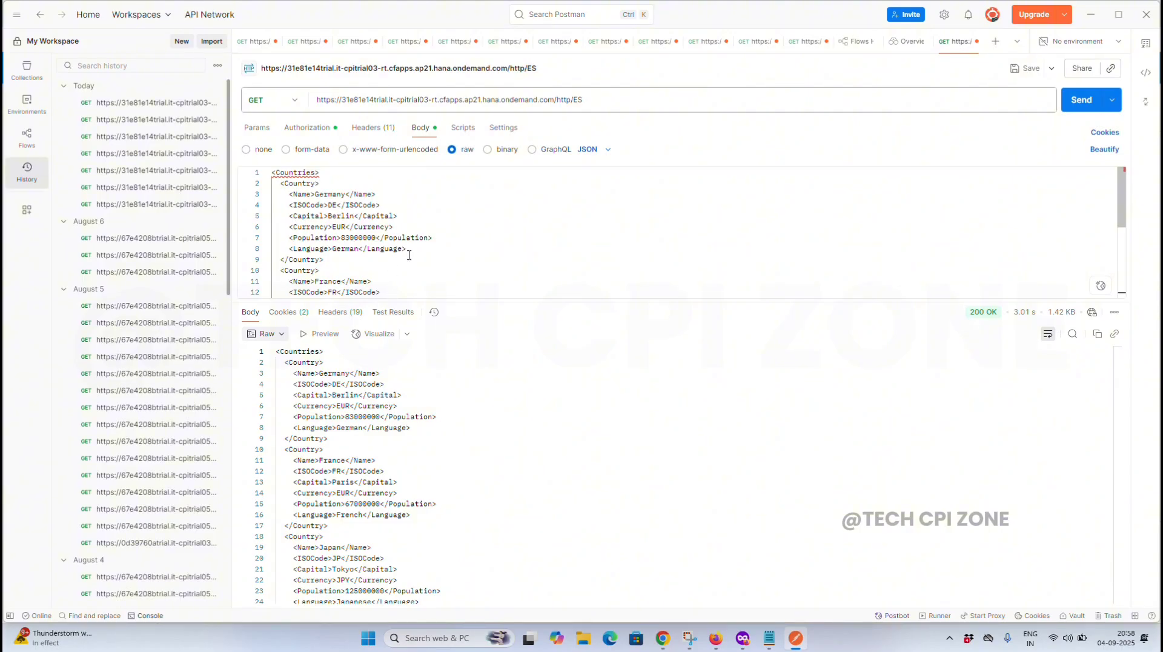
scroll(457, 477, "down", 2)
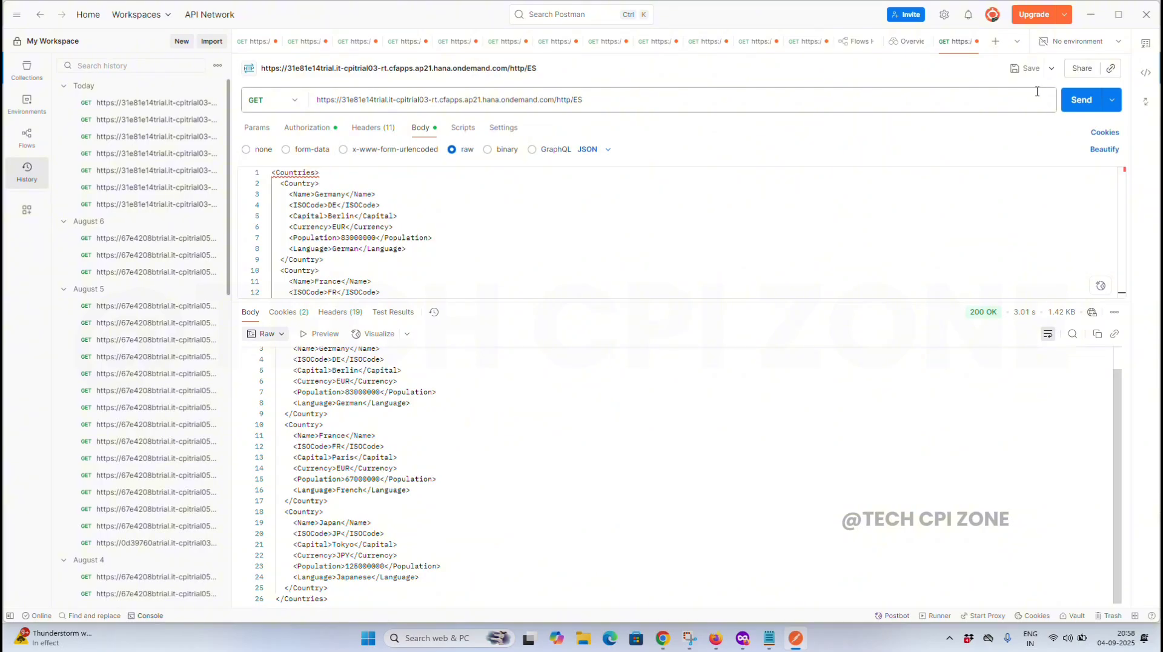
double_click(1083, 15)
left_click(1083, 15)
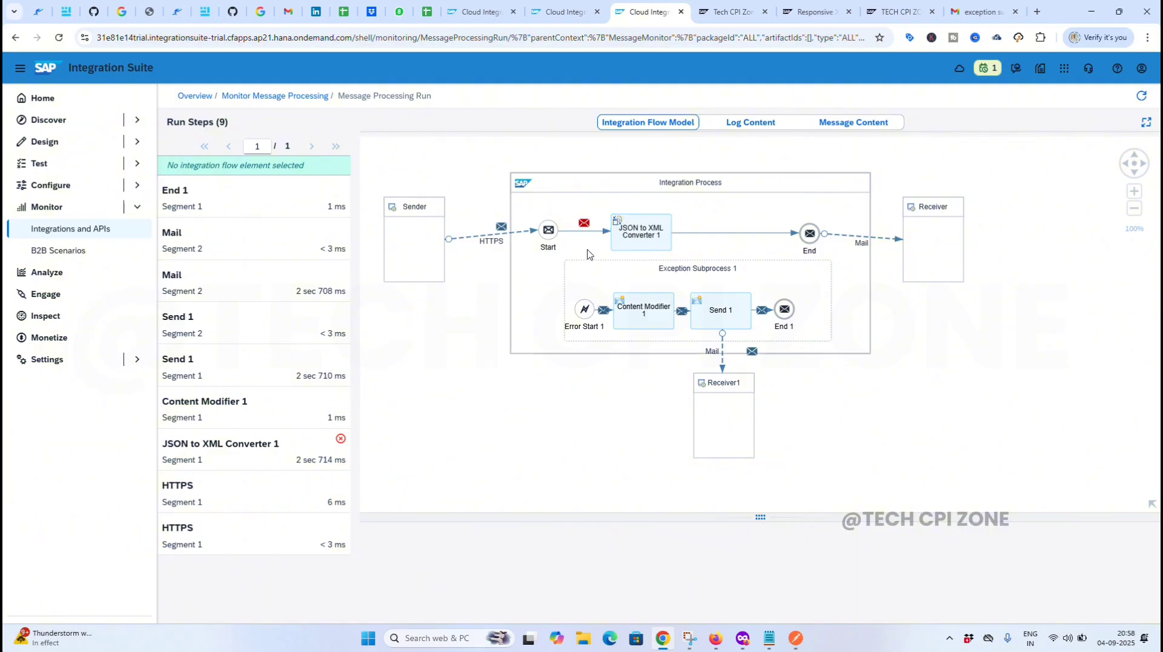
mouse_move(500, 242)
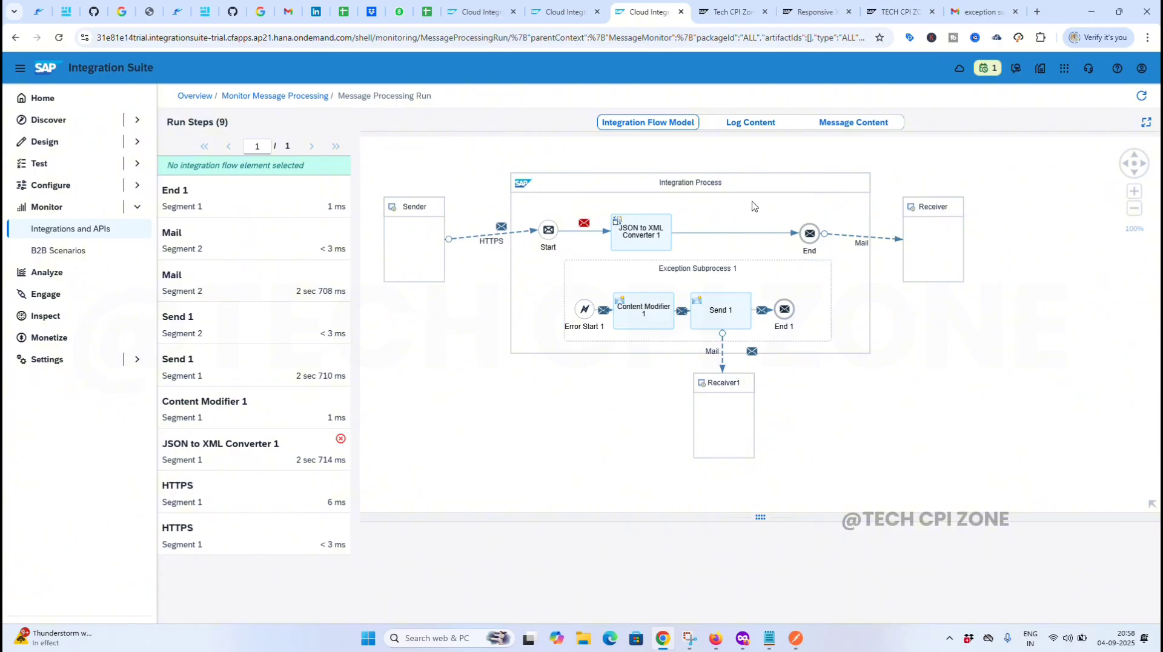
- Open the Gmail message "Alert Notification for exception_subprocess - DEV" and read the full error details of its latest mail
left_click(976, 11)
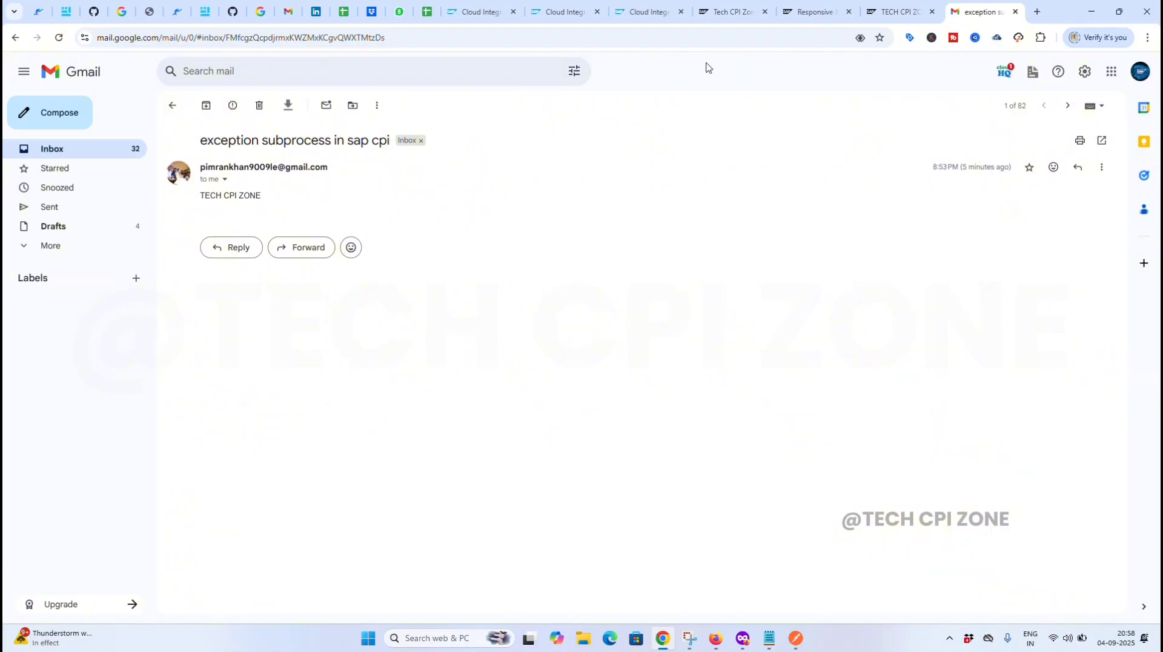
left_click(172, 105)
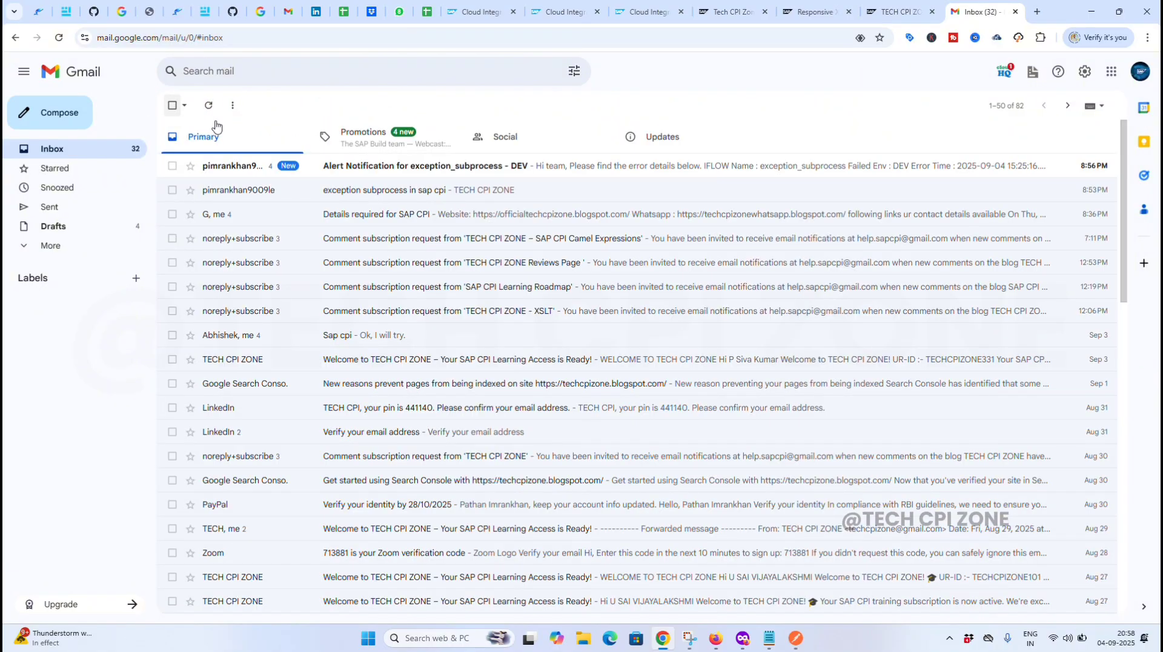
left_click(358, 166)
scroll(365, 370, "down", 3)
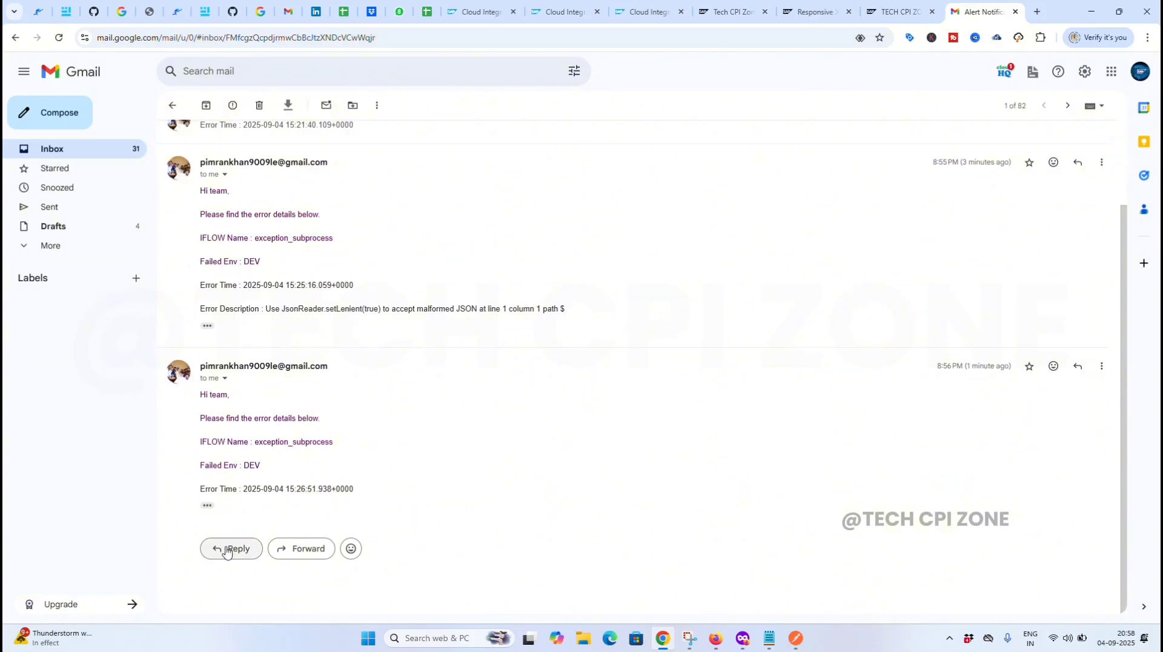
left_click(208, 505)
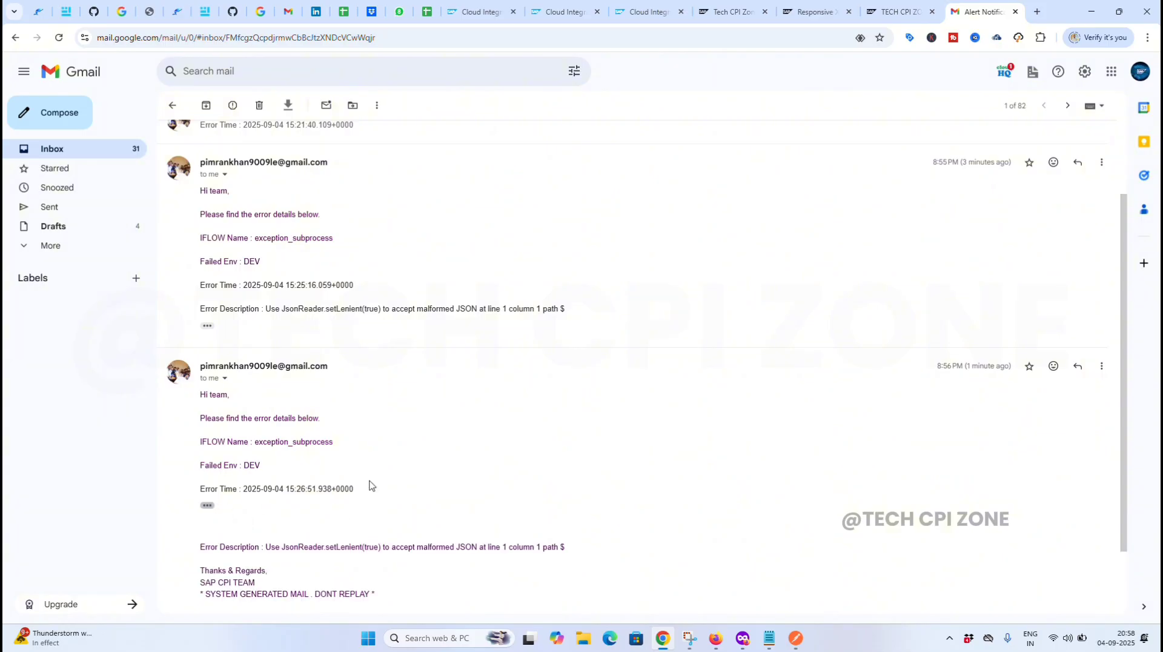
scroll(364, 482, "down", 1)
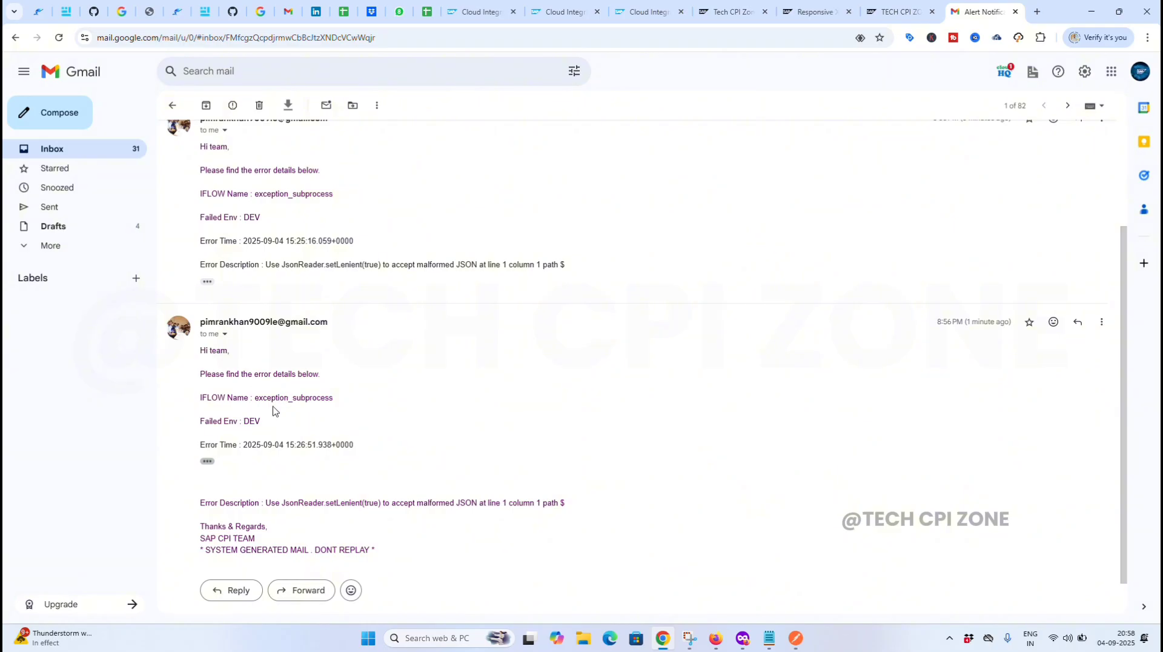
- Read the earlier mails in the "Alert Notification for exception_subprocess - DEV" thread, expanding the hidden details to compare their error descriptions
scroll(394, 477, "down", 1)
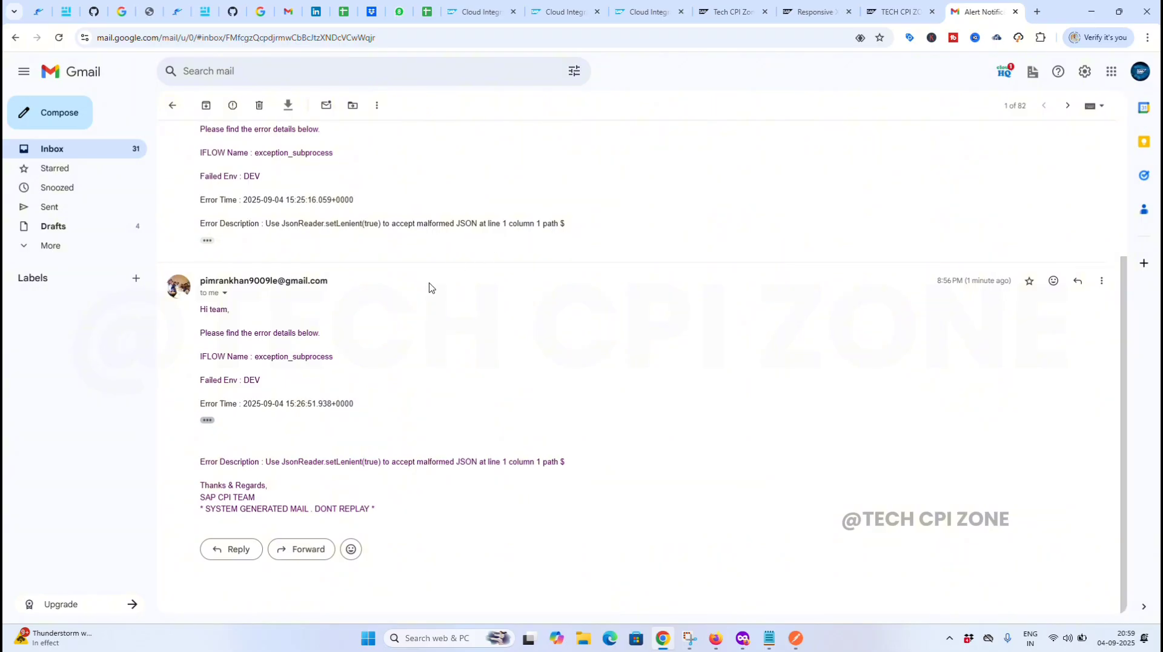
scroll(430, 285, "up", 3)
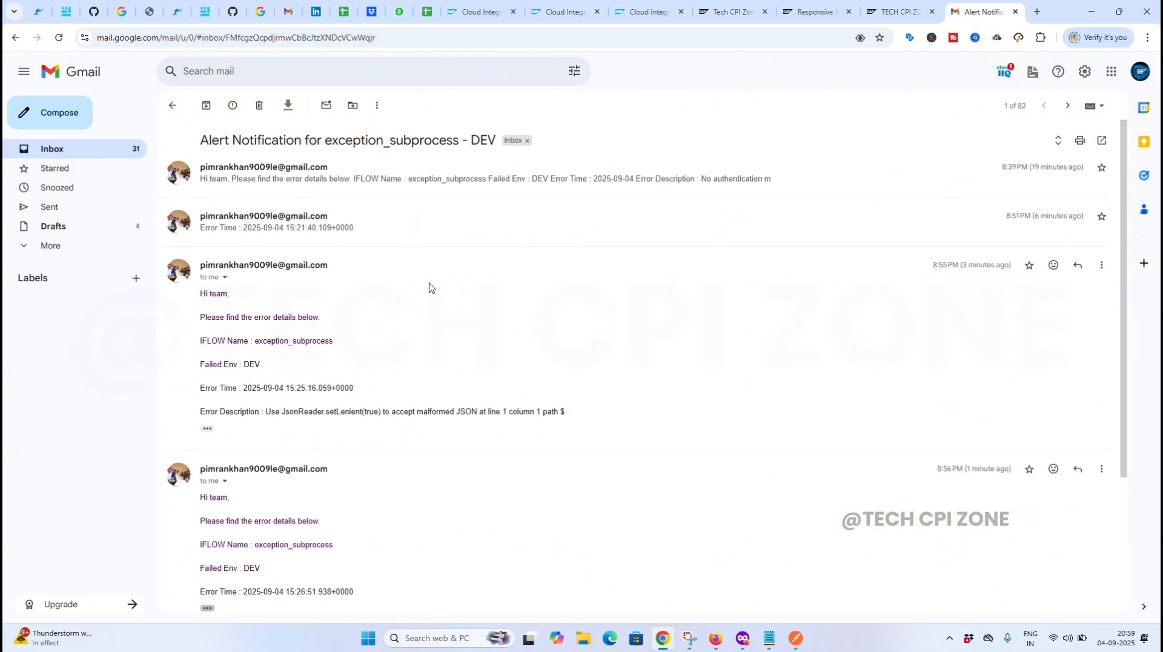
left_click(233, 236)
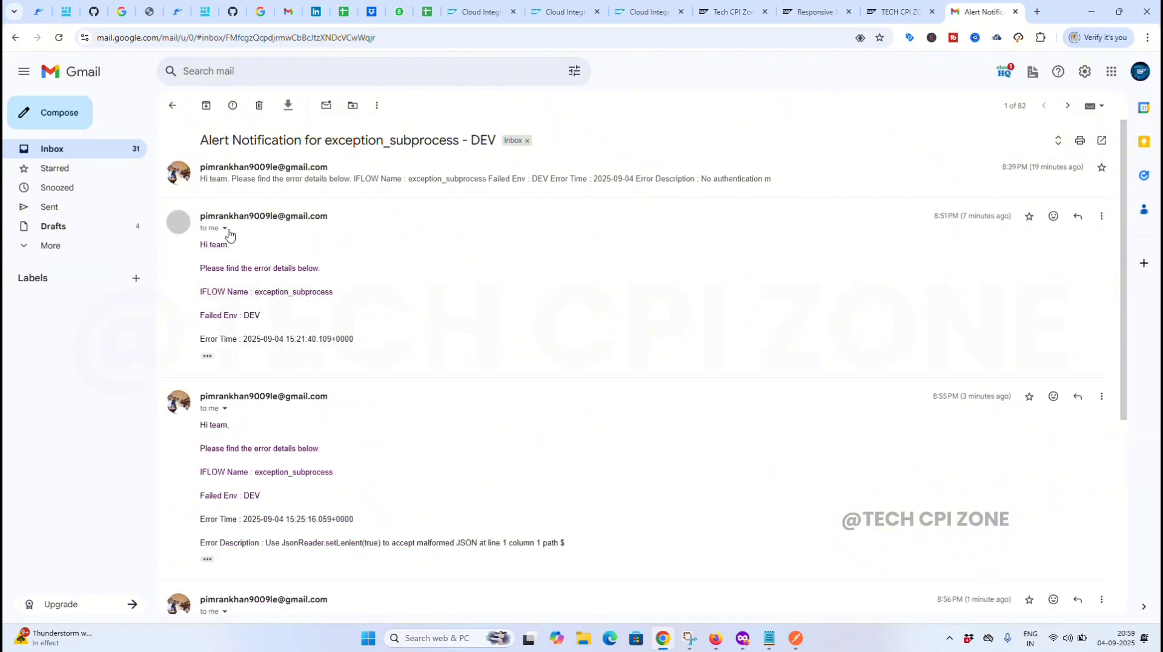
left_click(207, 355)
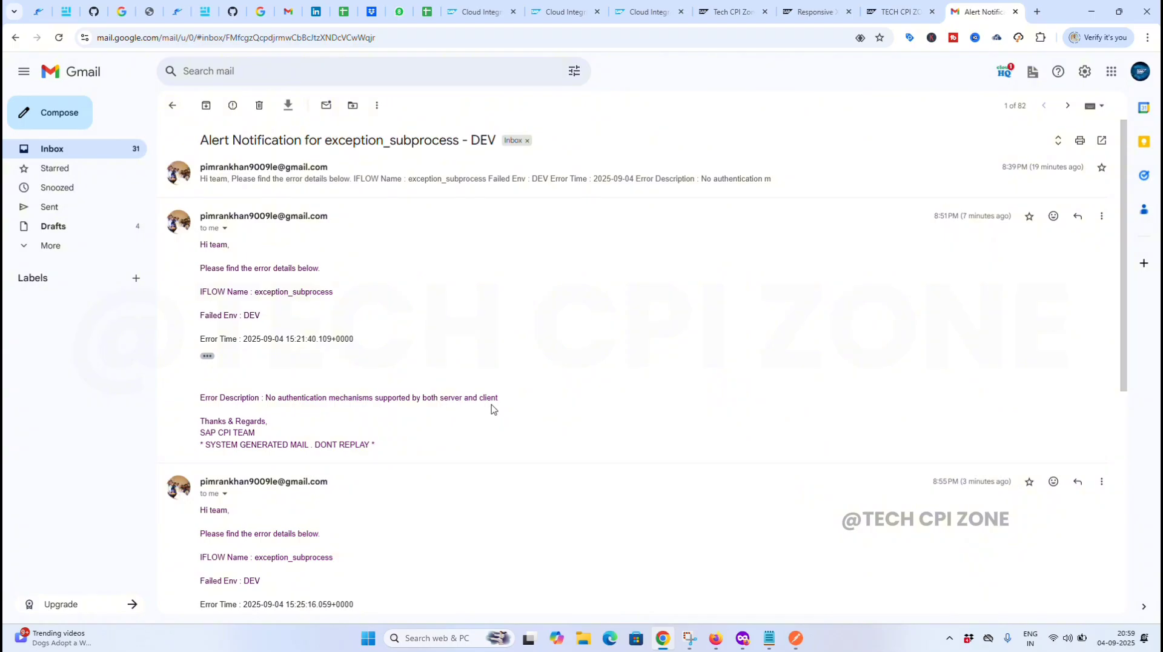
scroll(472, 401, "down", 1)
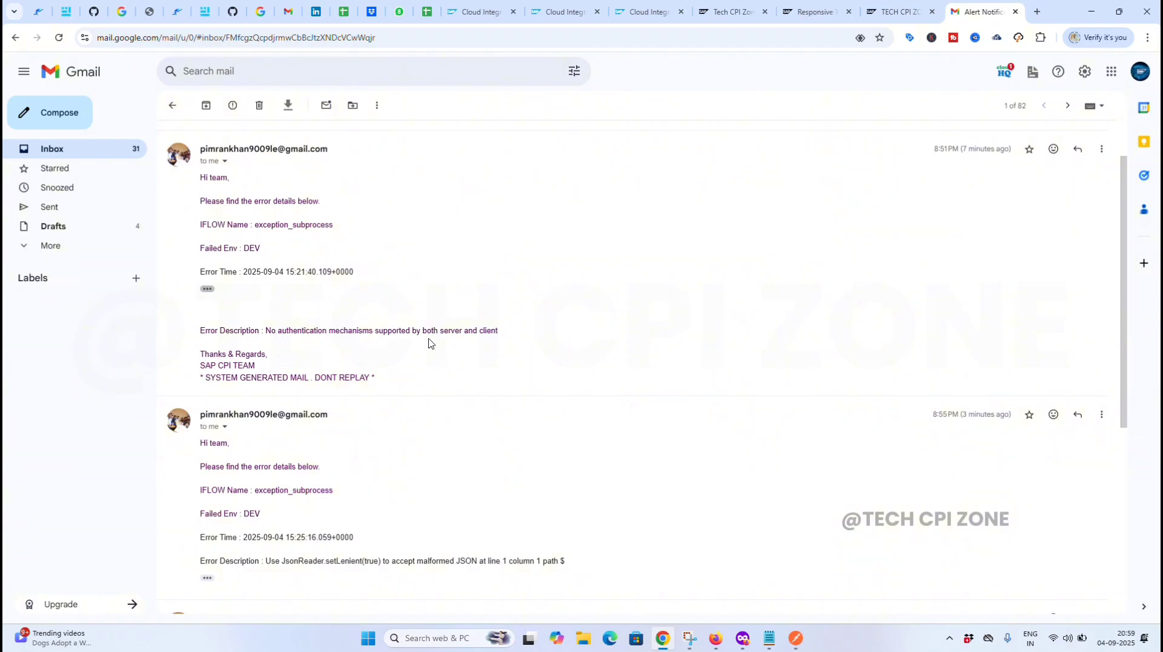
scroll(430, 344, "up", 1)
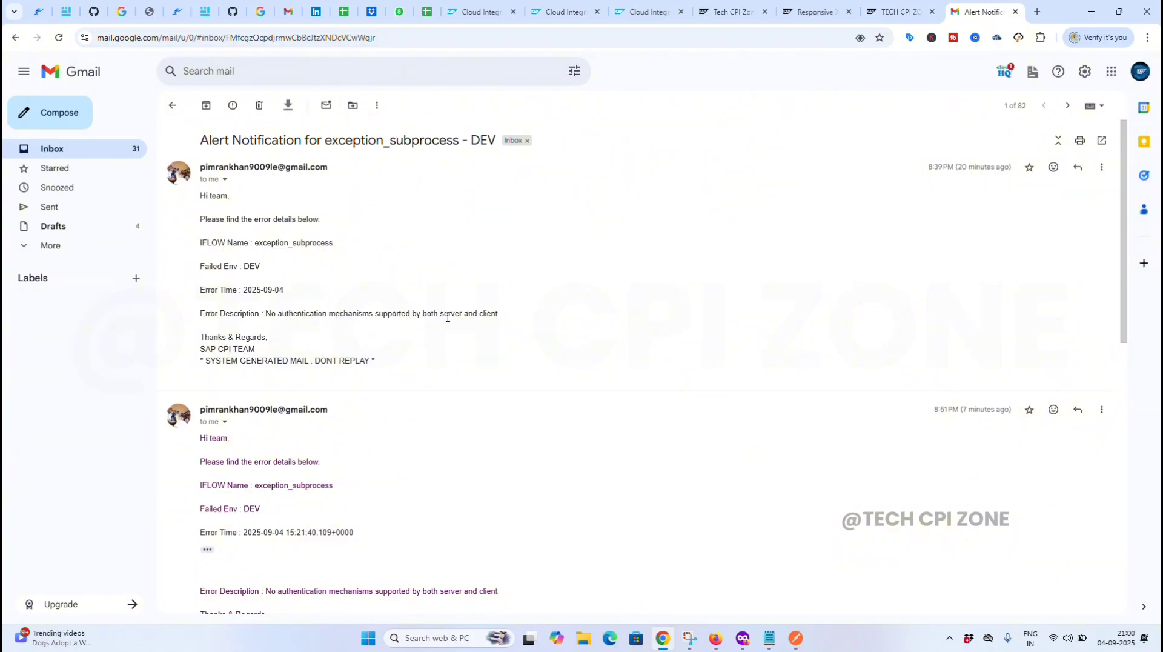
scroll(481, 326, "down", 5)
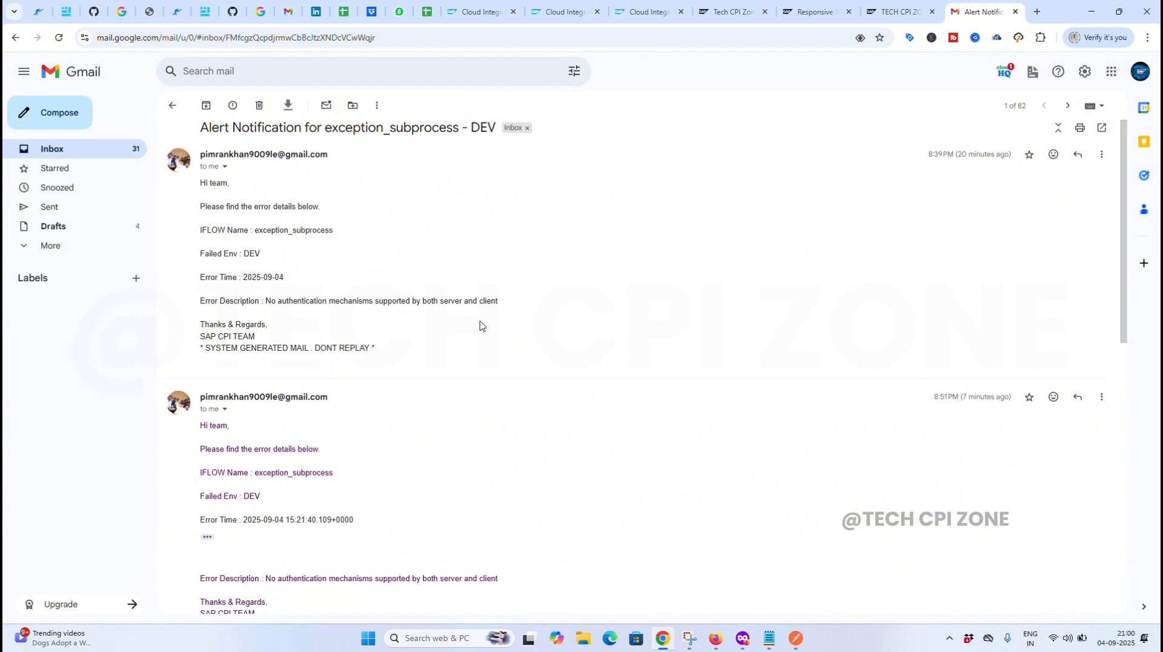
scroll(481, 325, "down", 5)
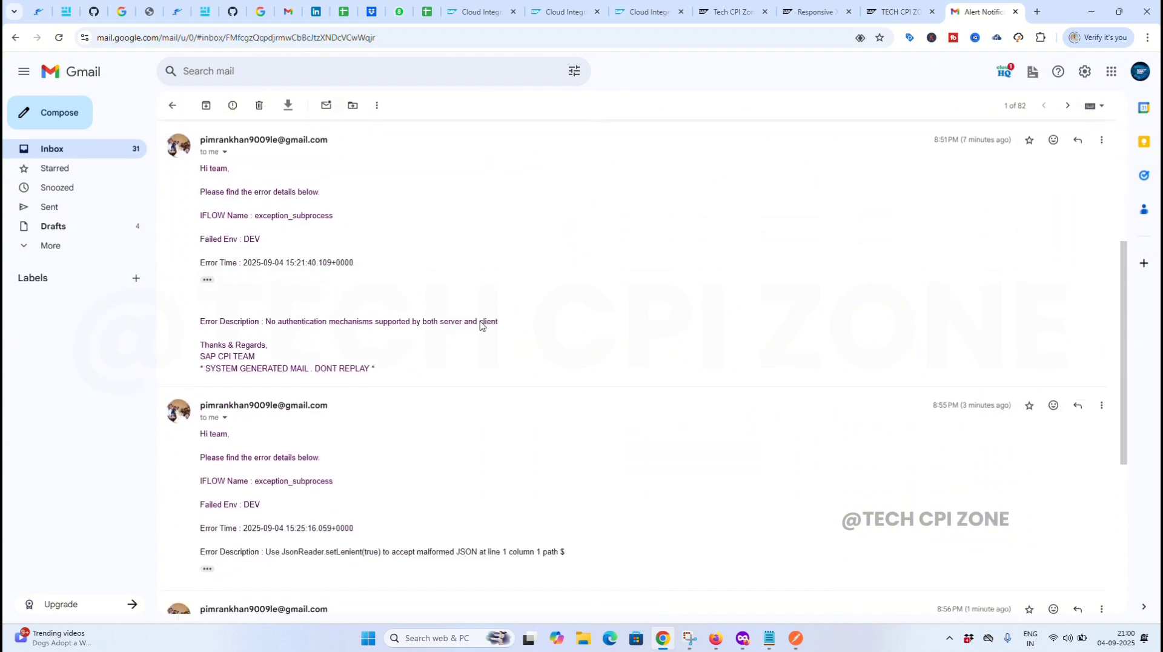
scroll(363, 467, "down", 3)
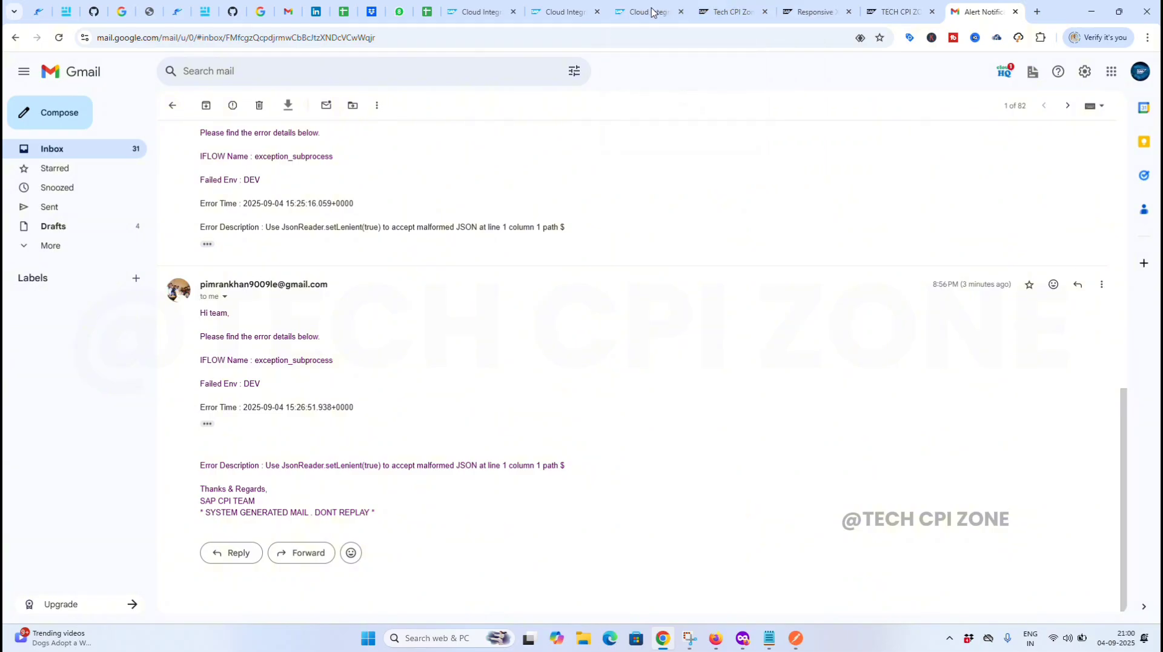
- Review the run's flow model in Integration Suite, return to the message processing list, and compare the run statuses with the designed flow
left_click(666, 18)
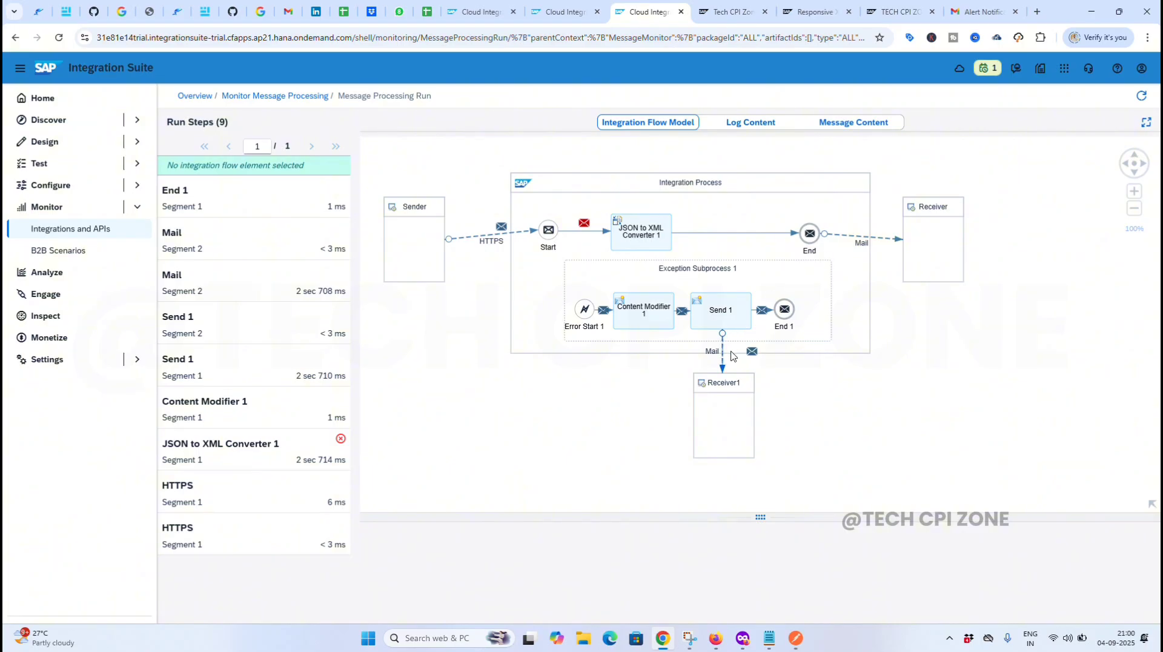
mouse_move(731, 356)
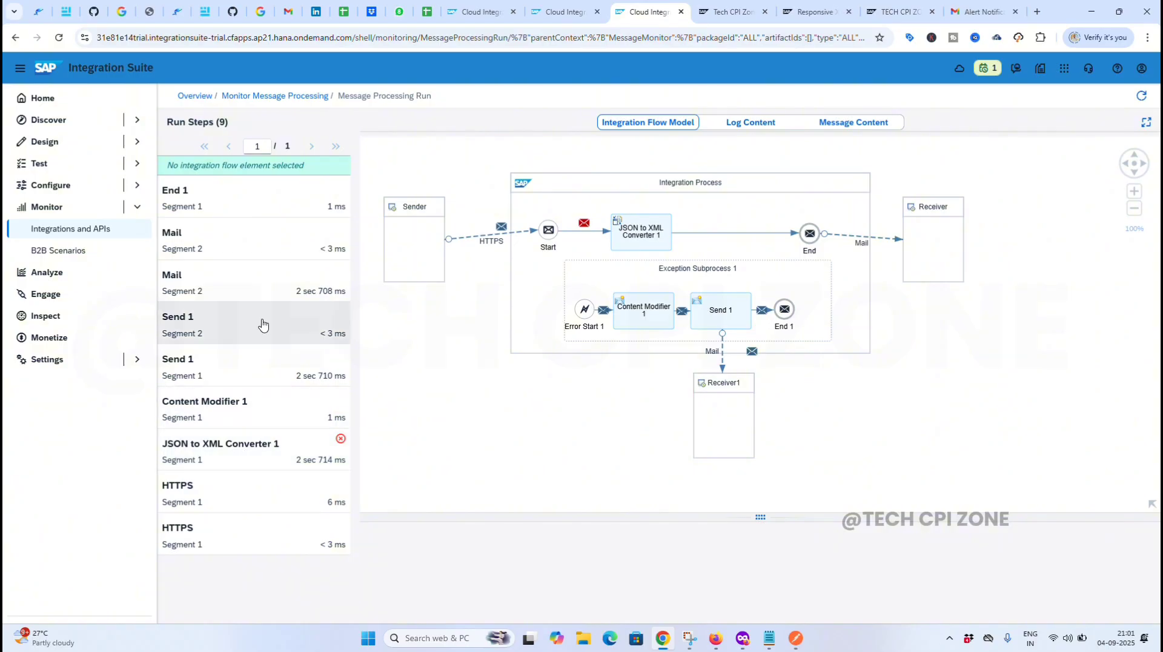
left_click(292, 97)
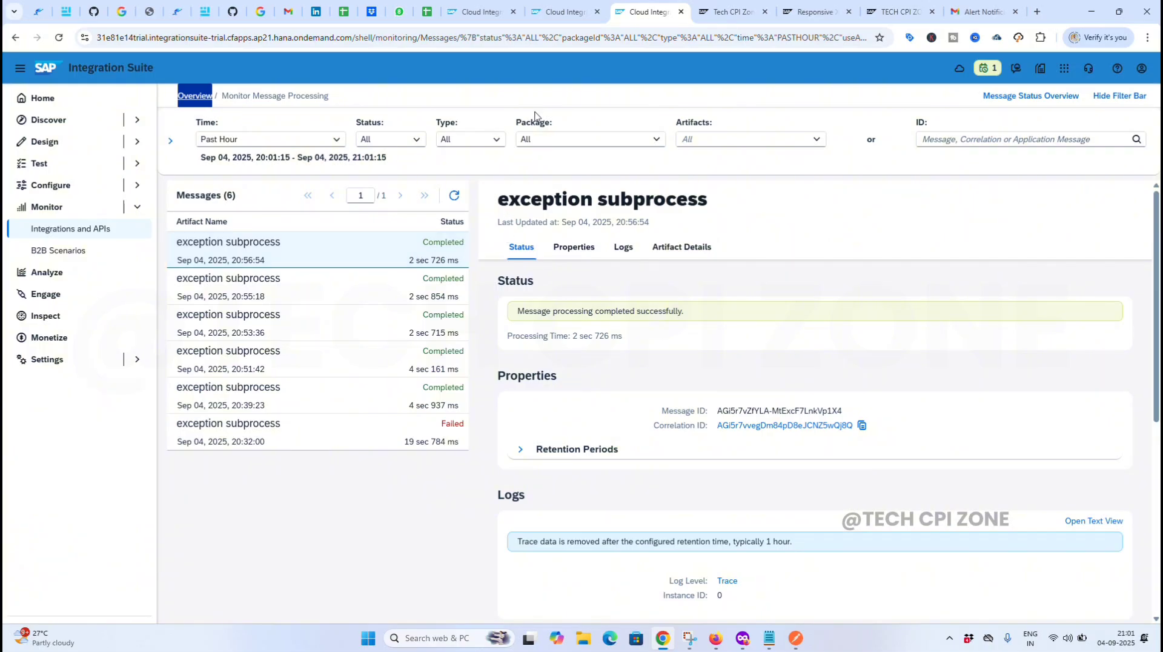
left_click(479, 8)
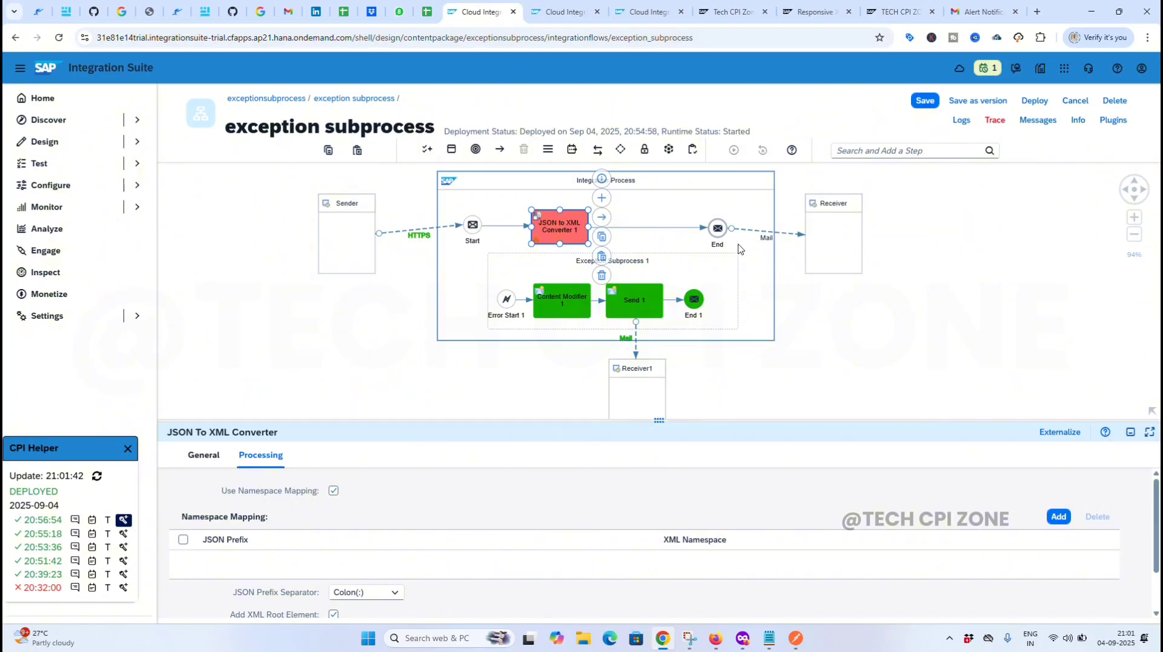
left_click(643, 12)
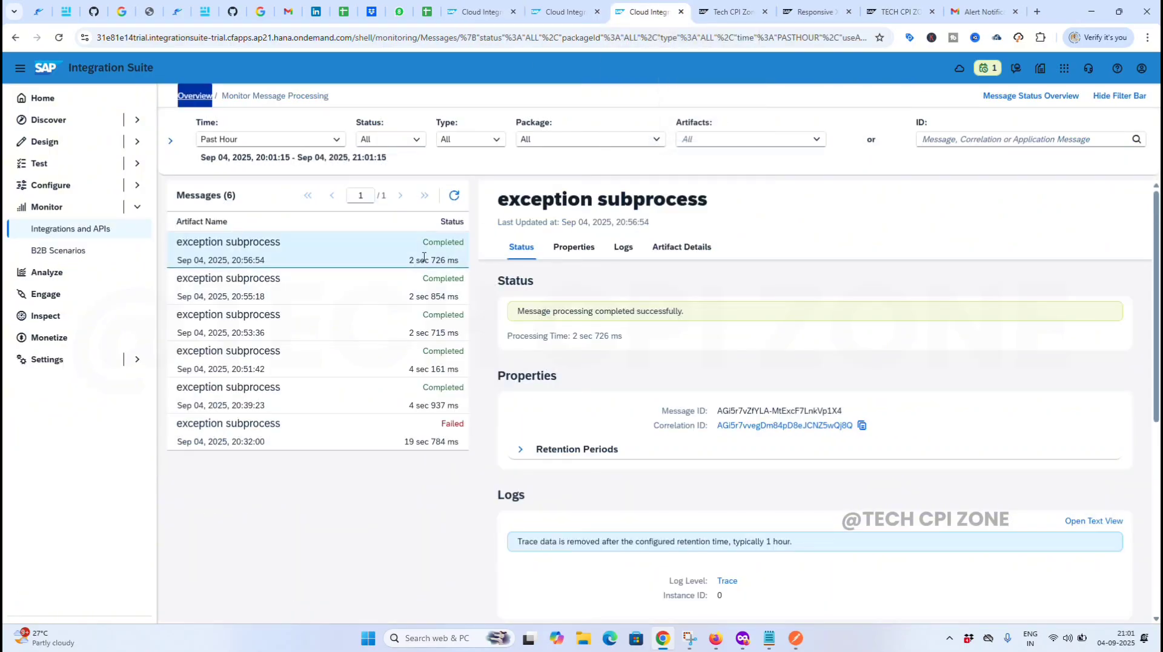
- In the exception subprocess flow design, delete the End 1 message event from Exception Subprocess 1
left_click(477, 12)
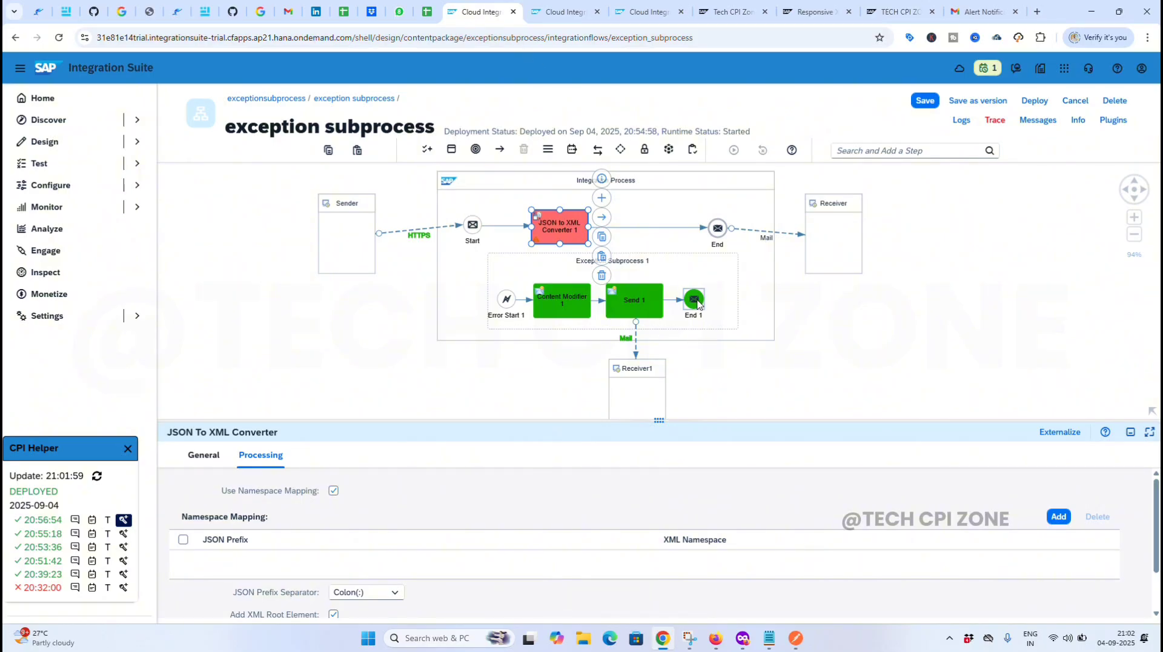
left_click(697, 301)
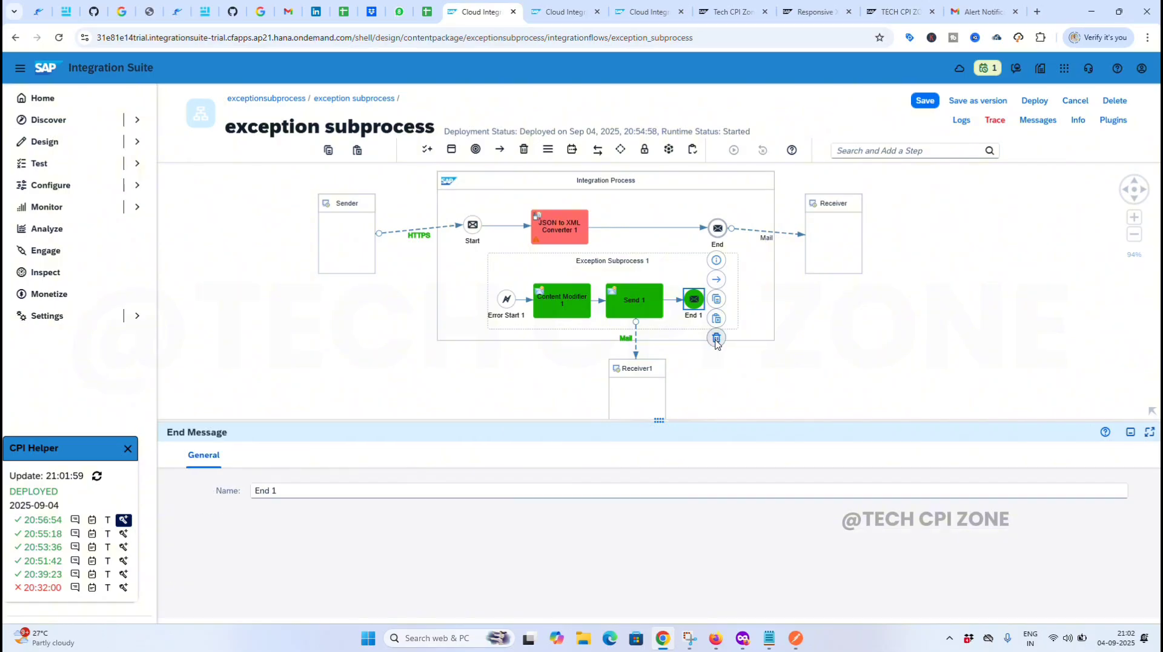
left_click(715, 339)
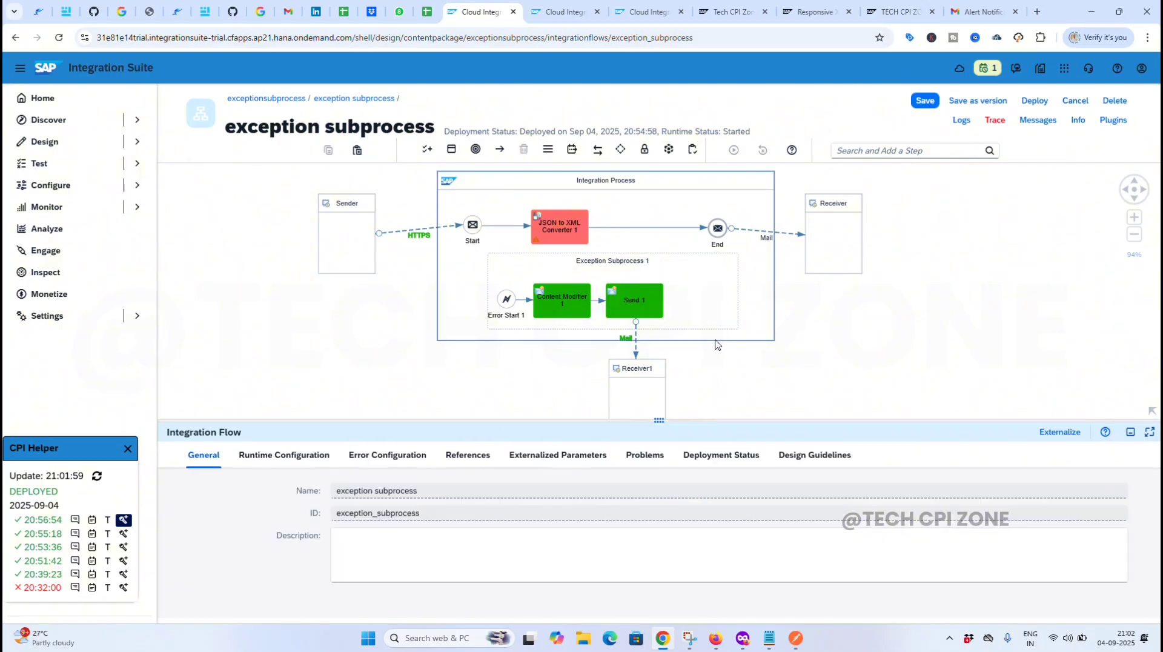
- Add an Error End Event after Send 1 in Exception Subprocess 1 and connect Send 1 to it
left_click(475, 151)
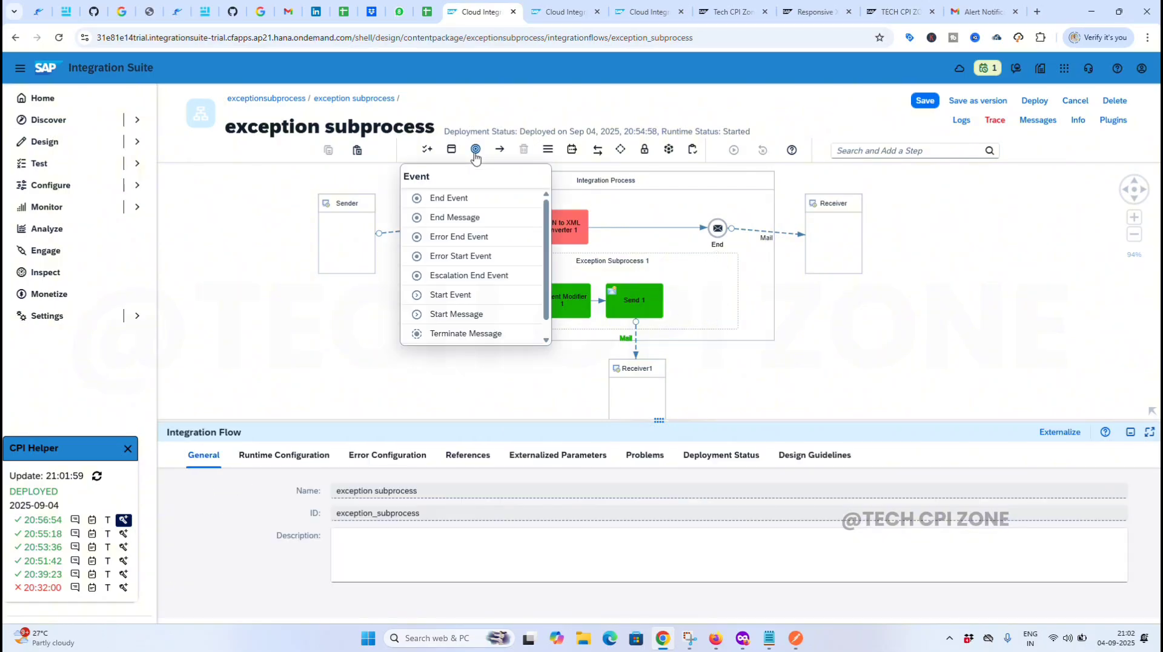
left_click(459, 255)
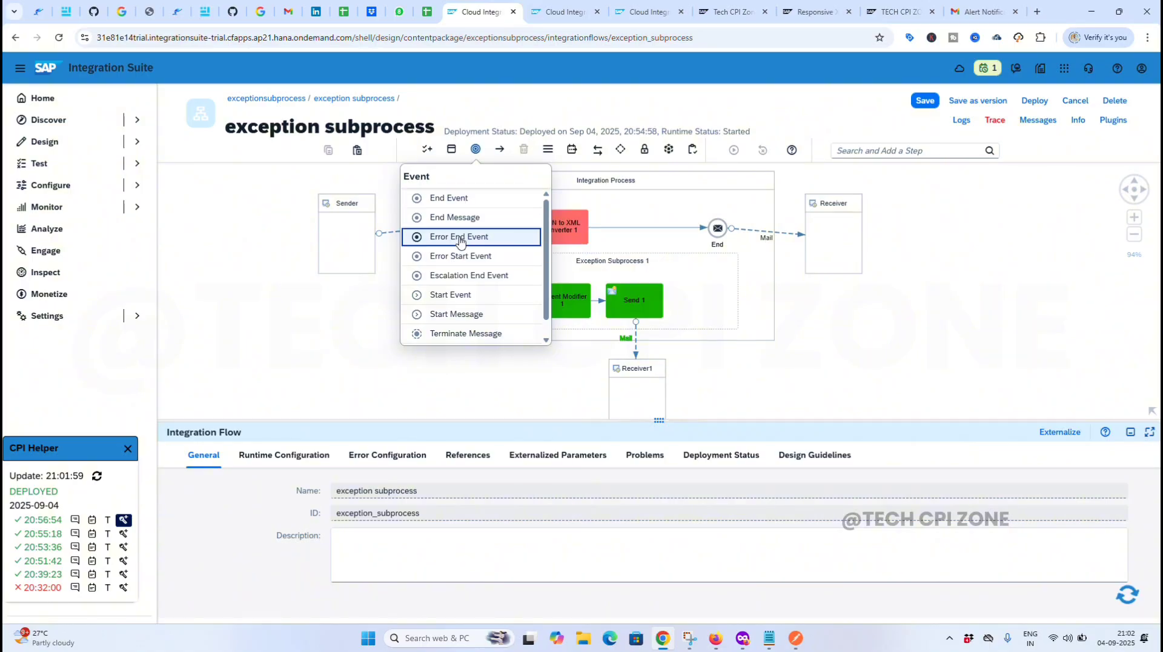
left_click(506, 298)
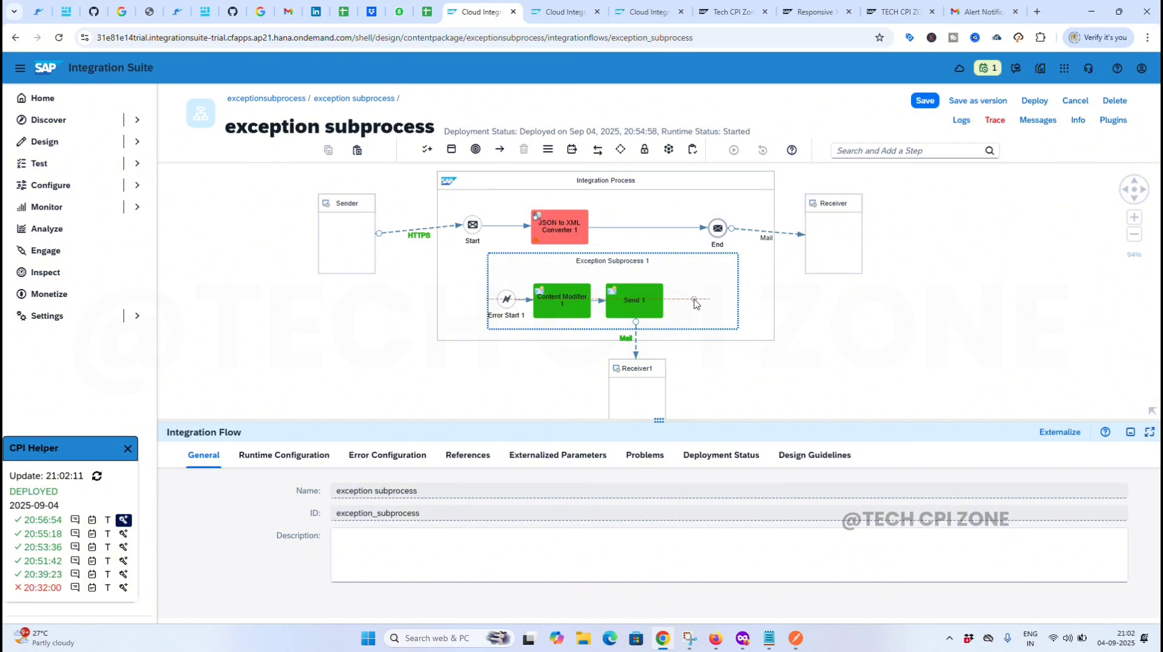
left_click(694, 301)
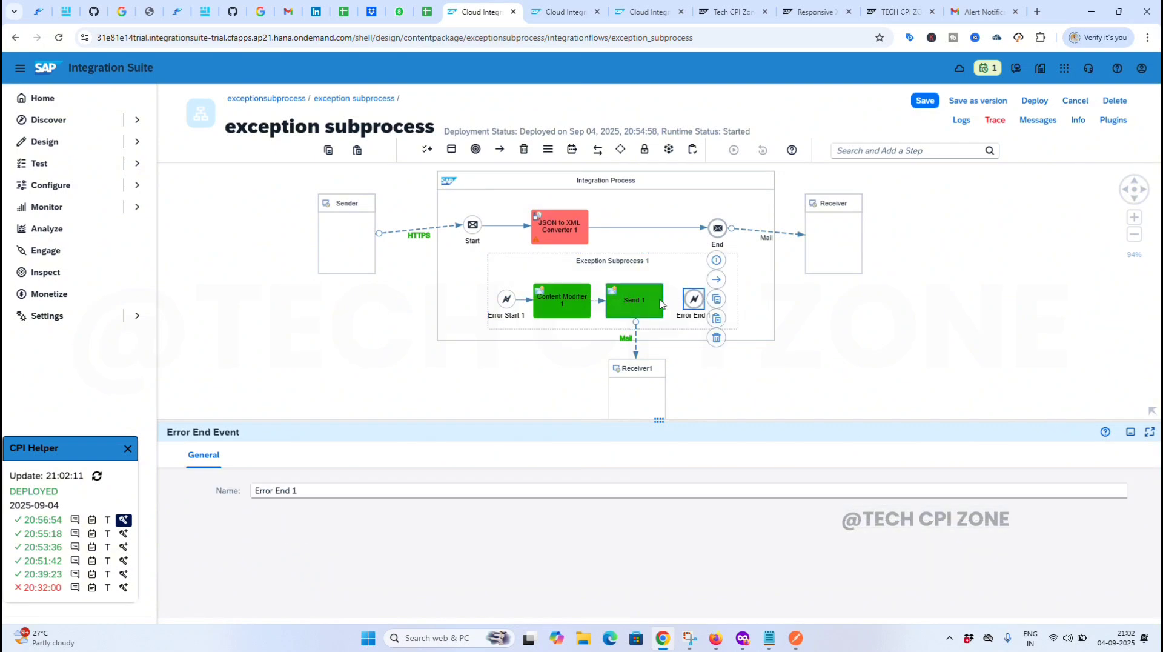
left_click(661, 303)
left_click_drag(679, 297, 694, 299)
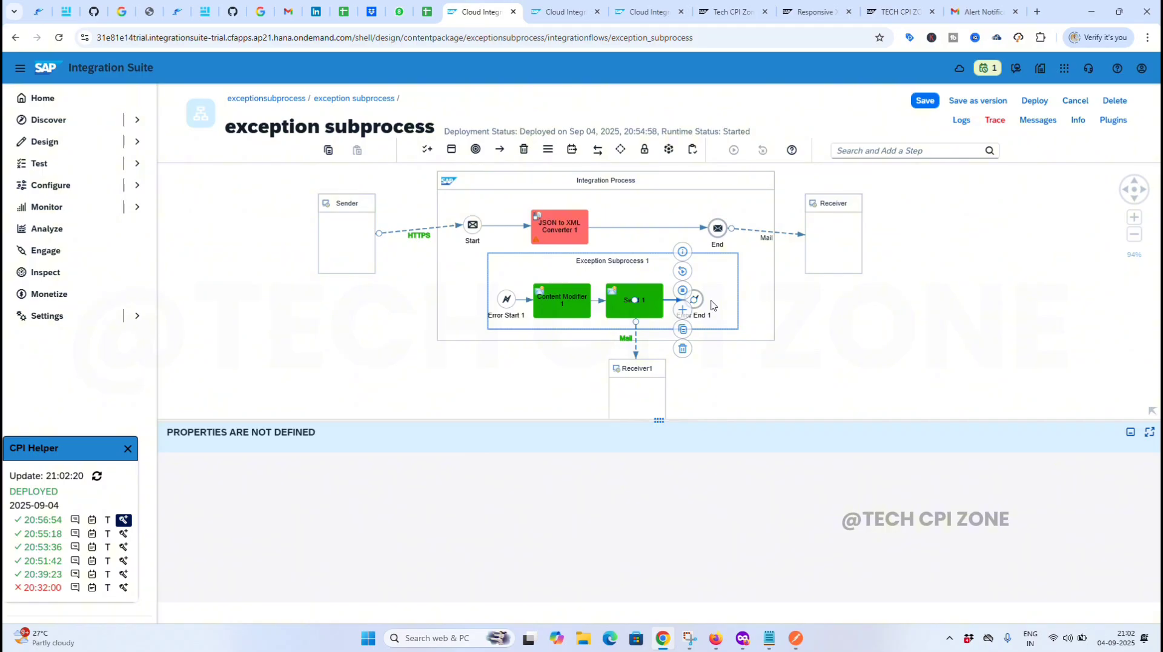
- Examine the available end event types and the properties of the main integration process's End message event
left_click(476, 151)
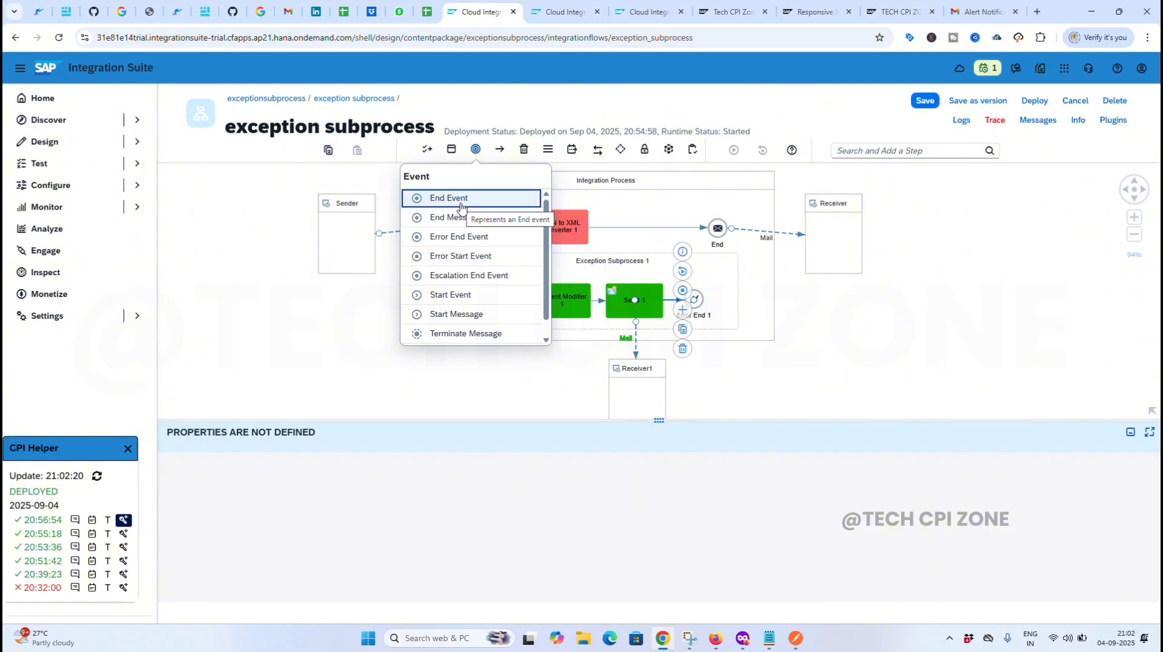
left_click(723, 230)
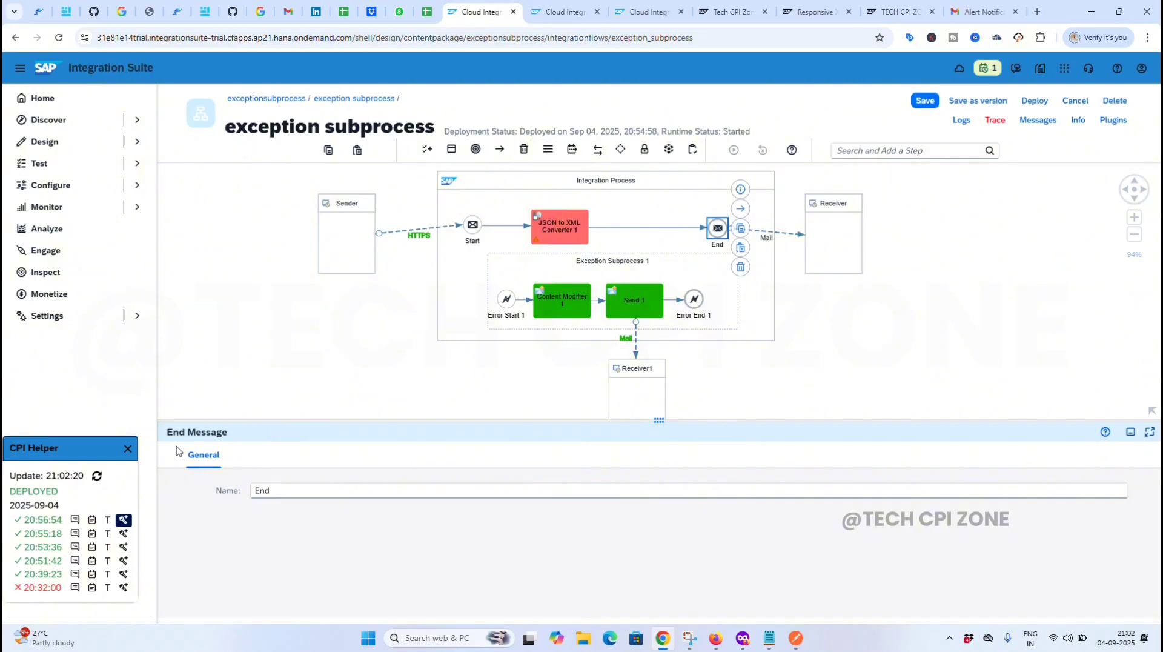
left_click(476, 151)
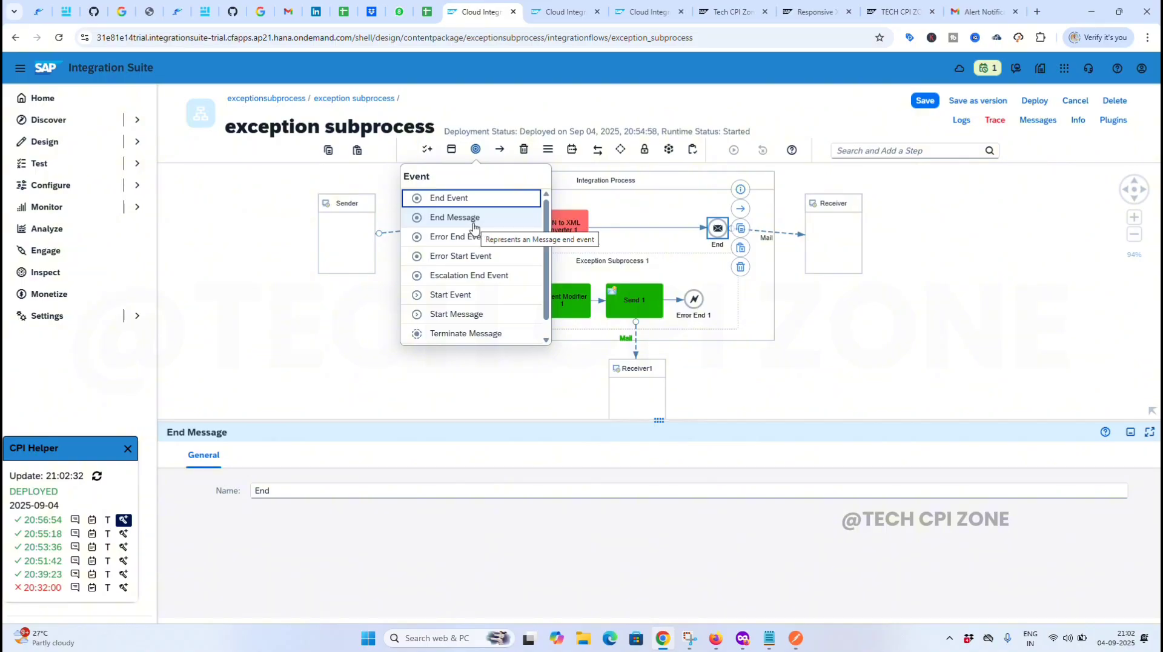